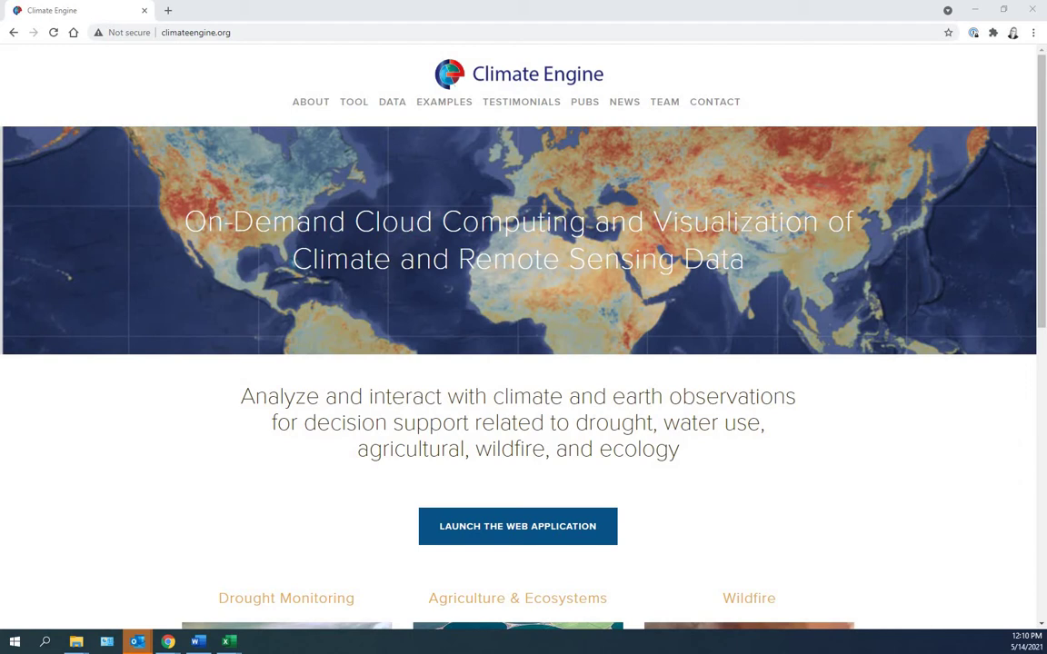
- Go to the Data Collections page from the climateengine.org DATA link
left_click_drag(233, 32, 160, 32)
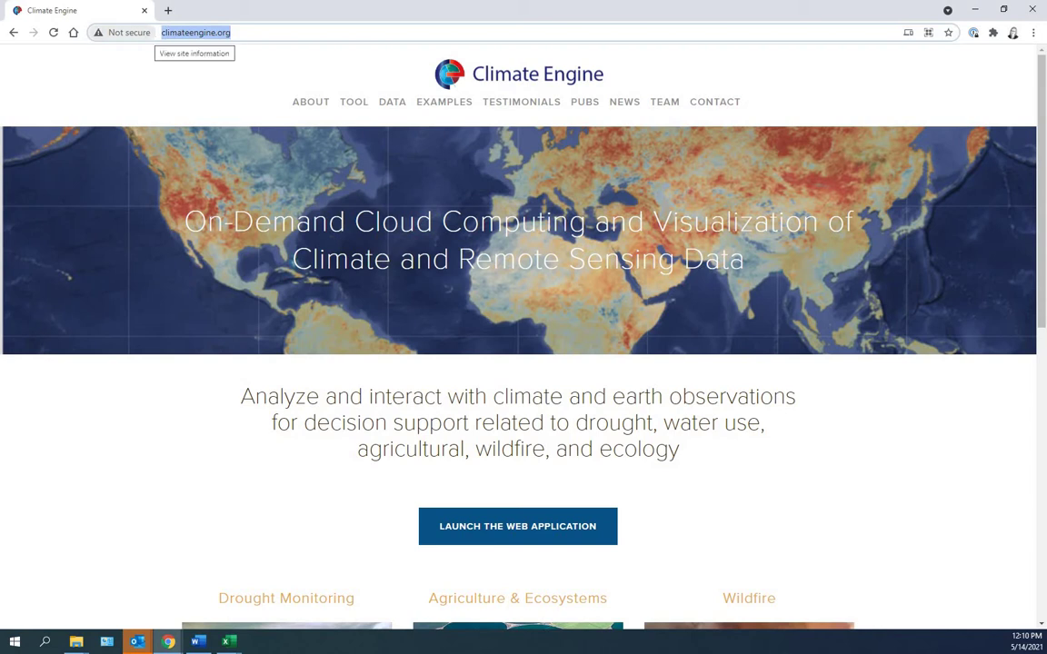
left_click(232, 32)
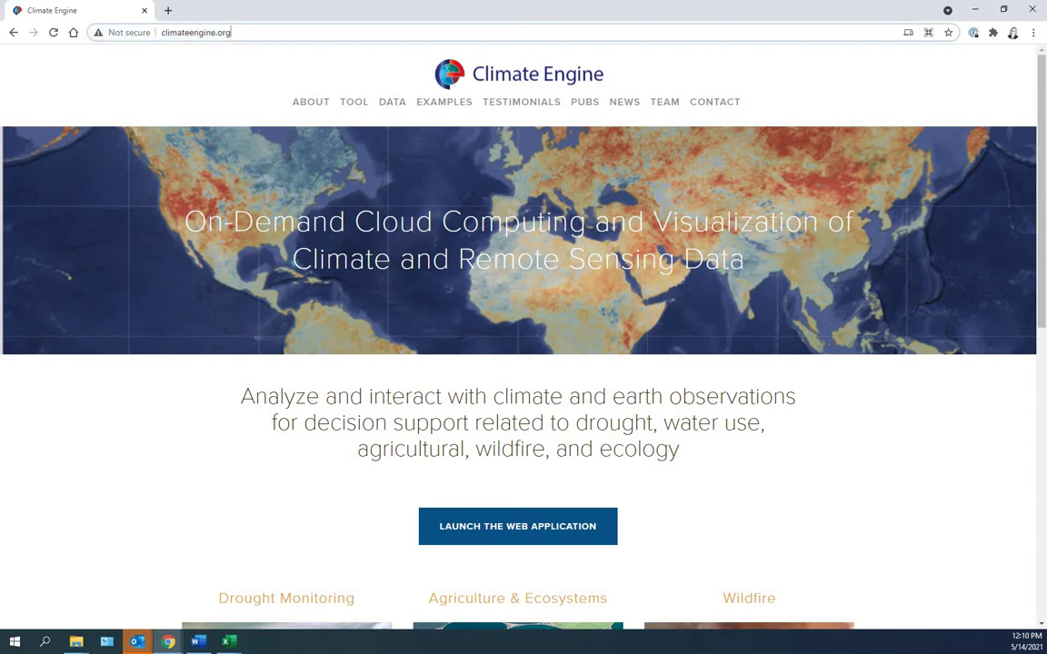
left_click(392, 102)
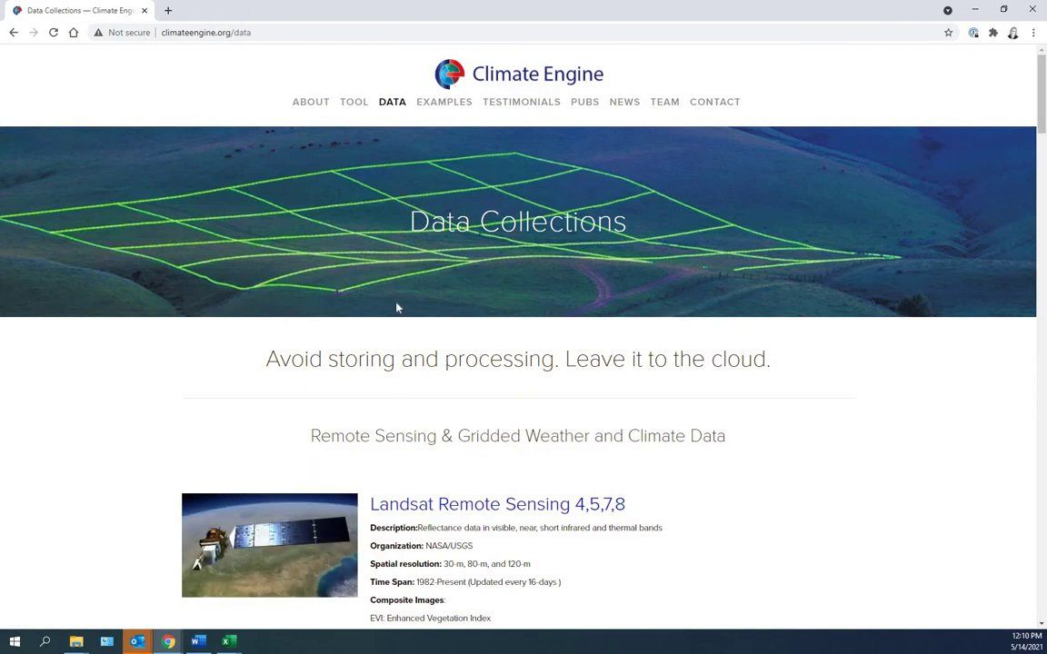
scroll(397, 308, "down", 4)
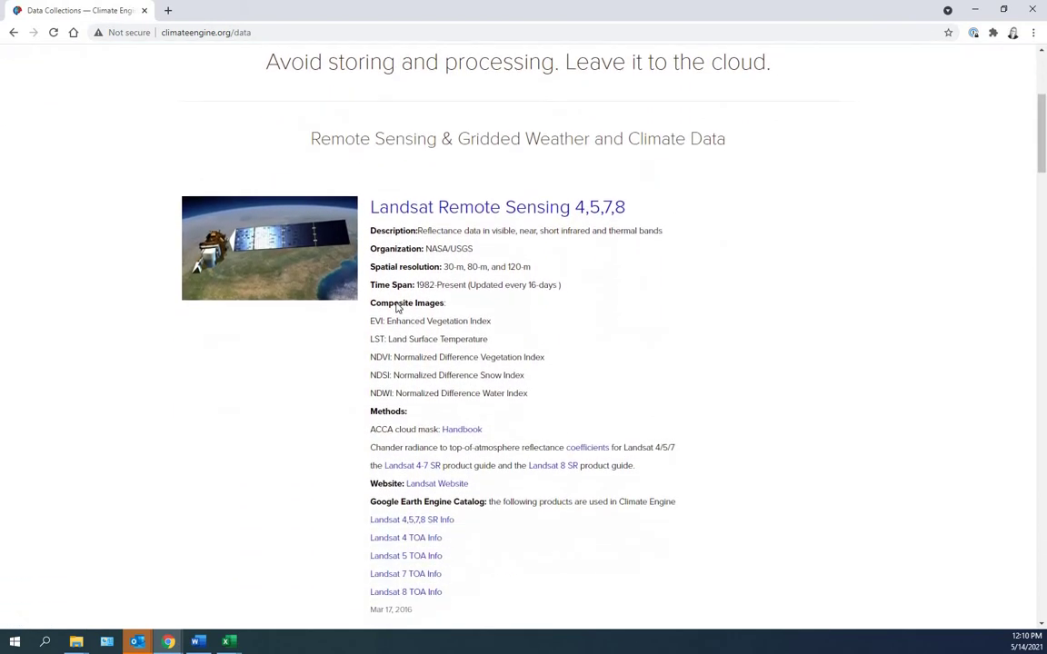
scroll(396, 308, "down", 3)
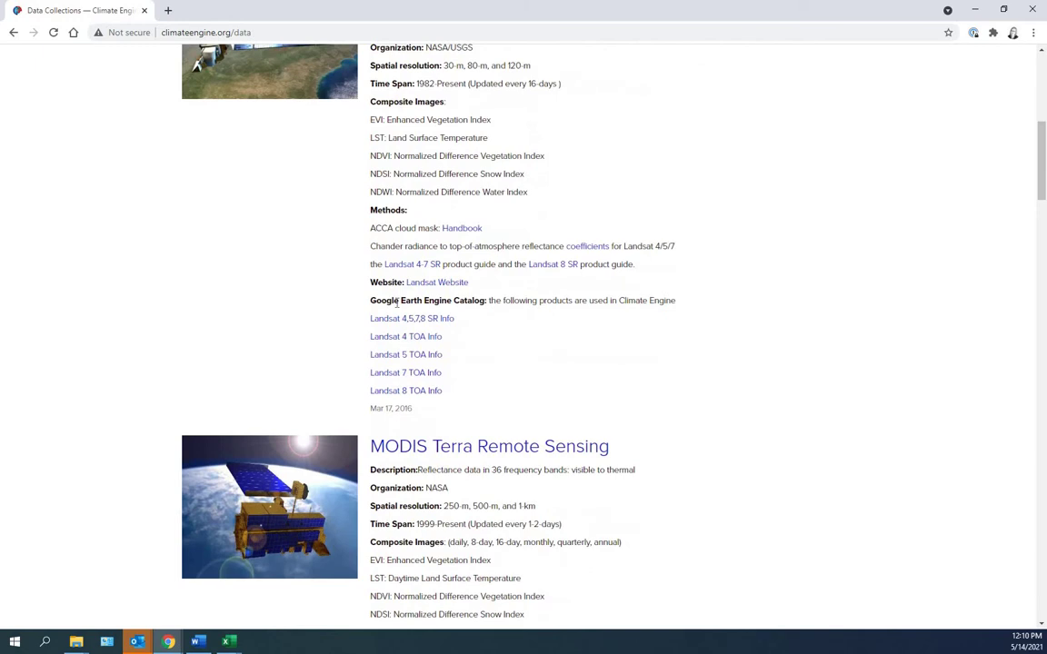
scroll(396, 303, "up", 7)
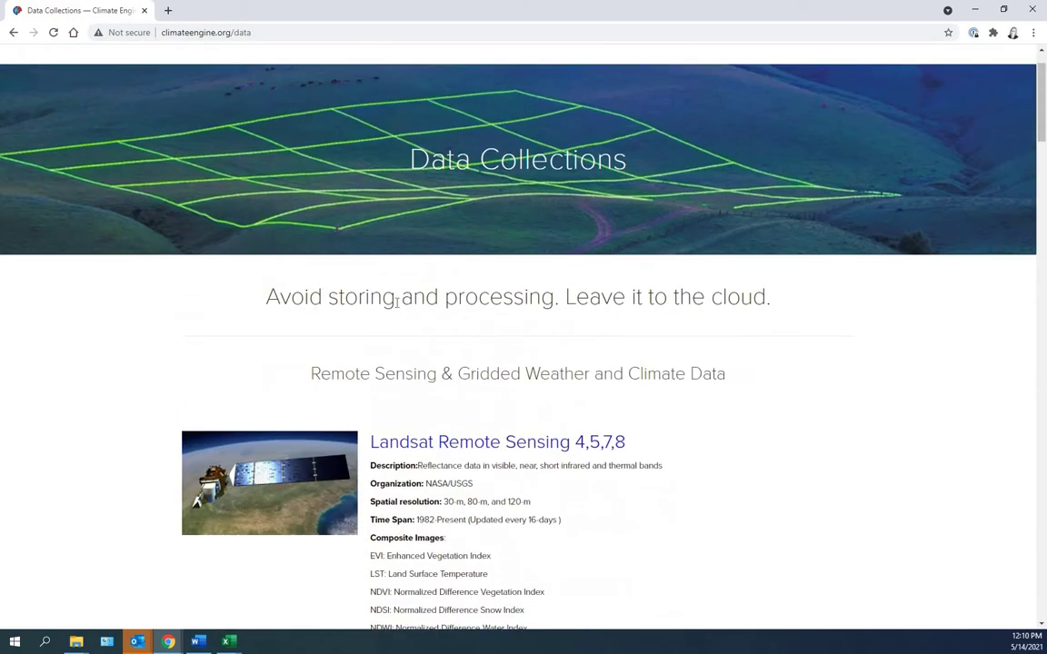
scroll(396, 305, "up", 1)
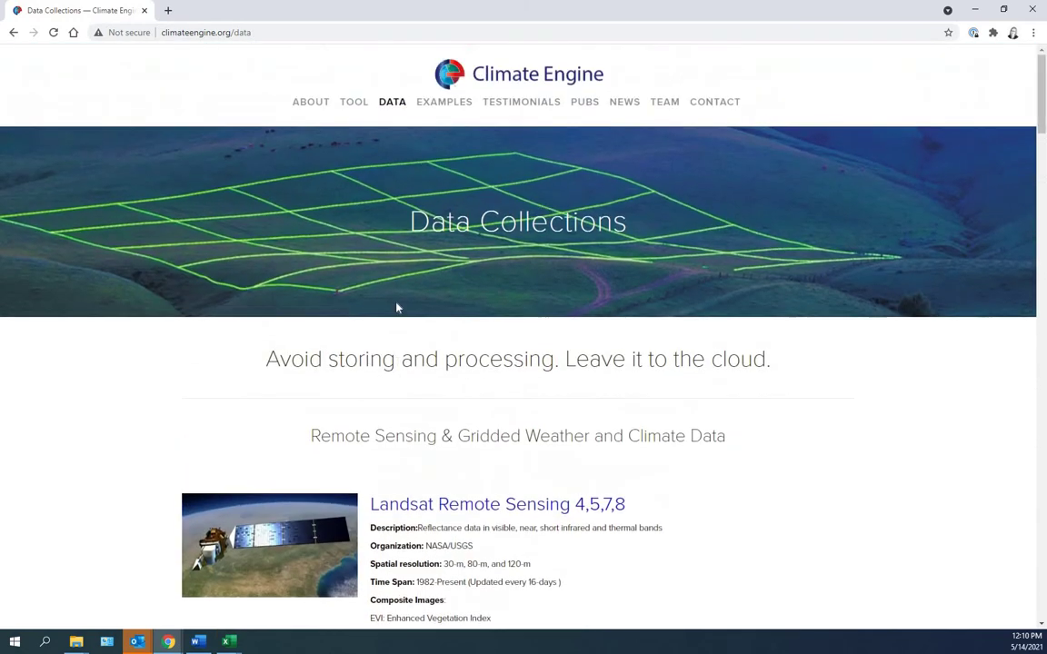
- Launch the Climate Engine mapping tool in a new tab and dismiss the welcome window
left_click(355, 105)
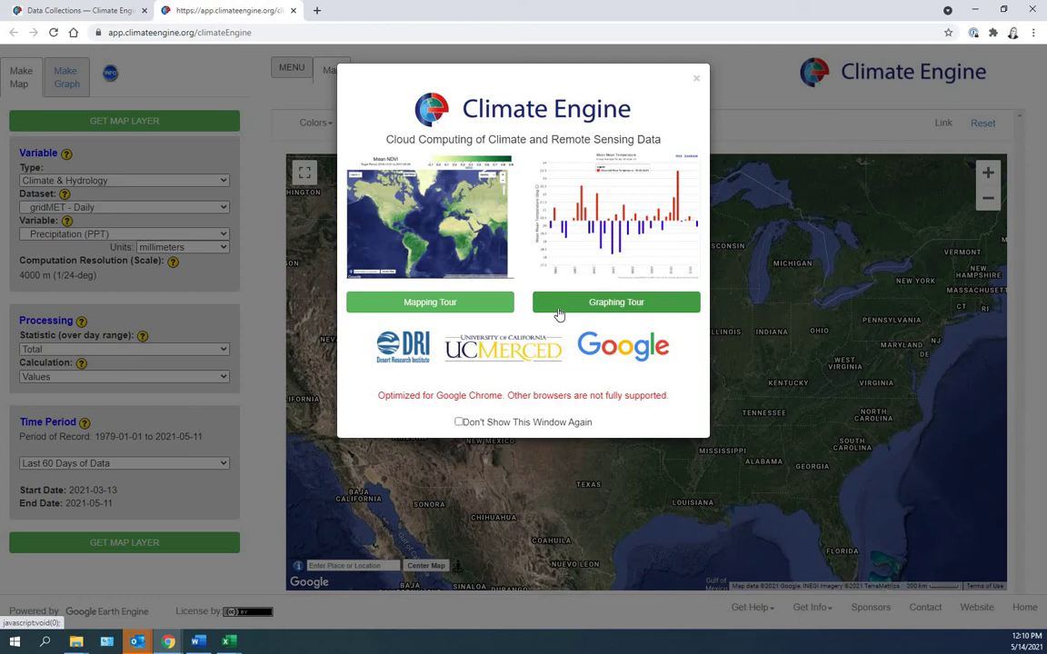
left_click(696, 82)
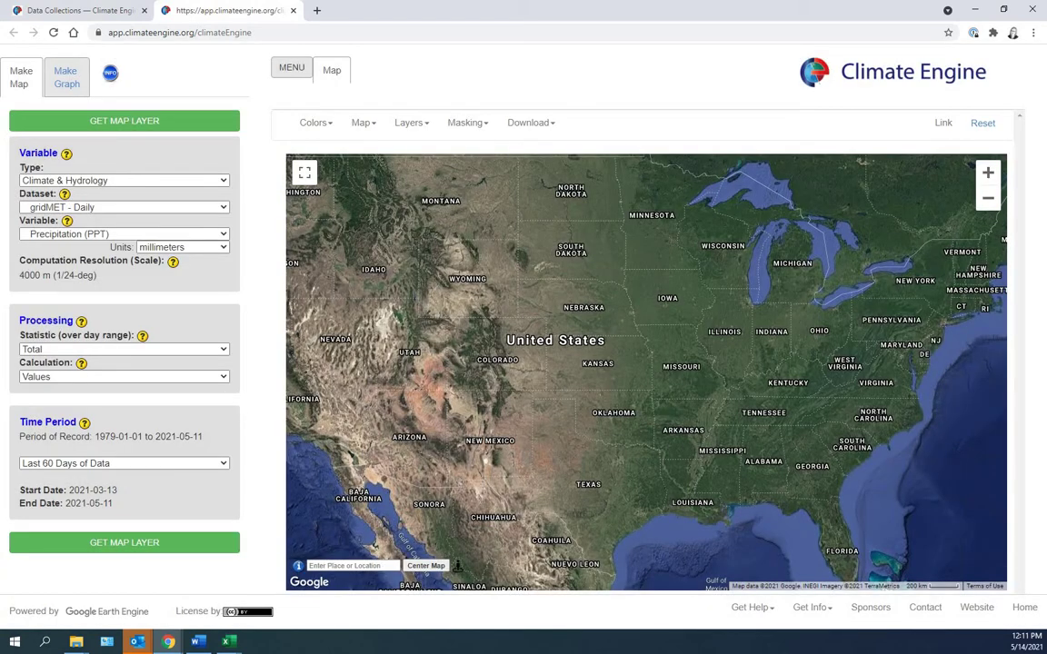
left_click(197, 641)
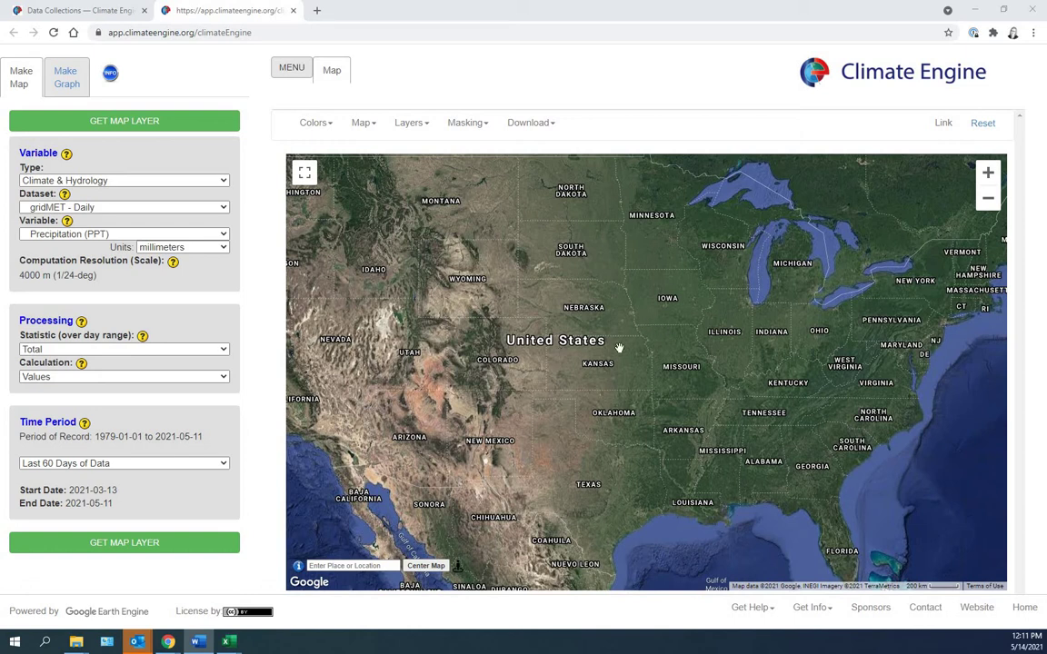
- Move the satellite map from North America to the Phnom Penh–Ho Chi Minh City region
left_click(987, 202)
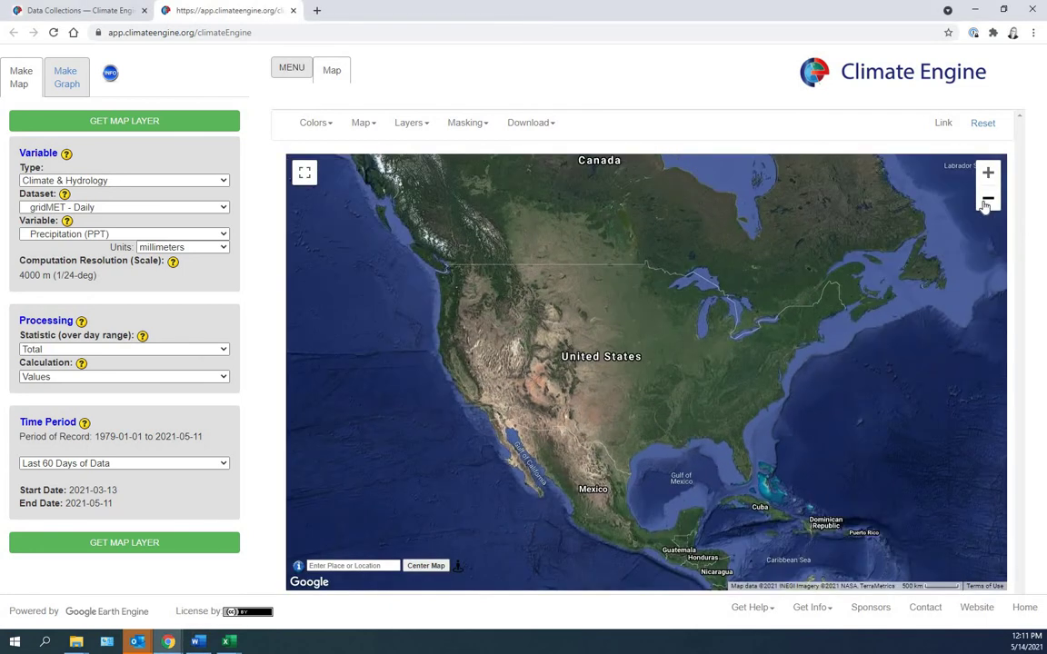
left_click(986, 201)
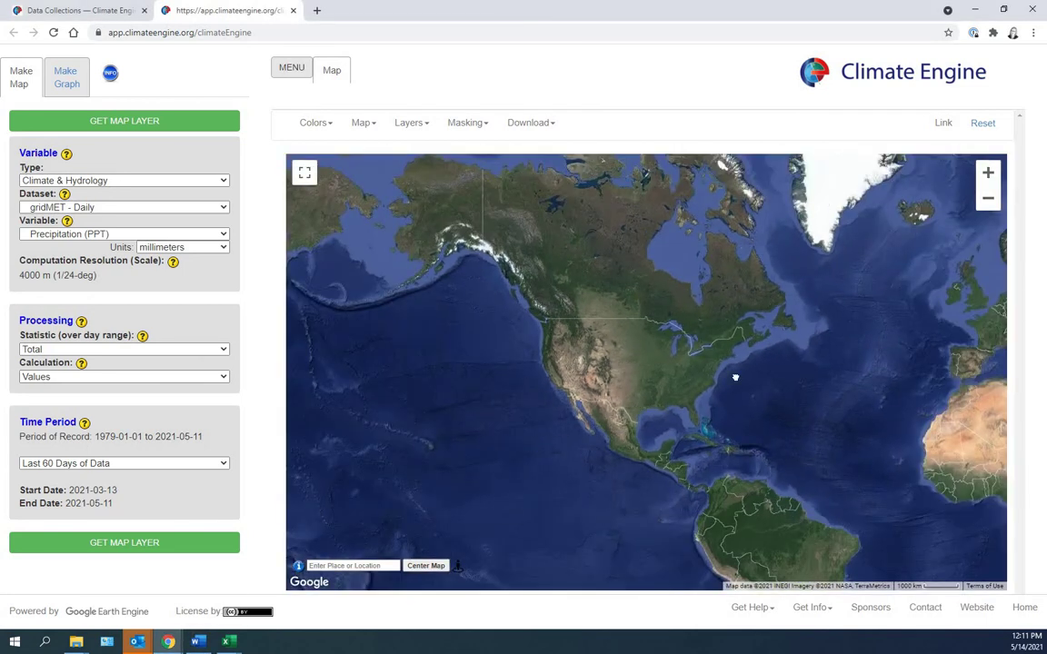
left_click_drag(507, 444, 845, 345)
left_click_drag(477, 378, 695, 358)
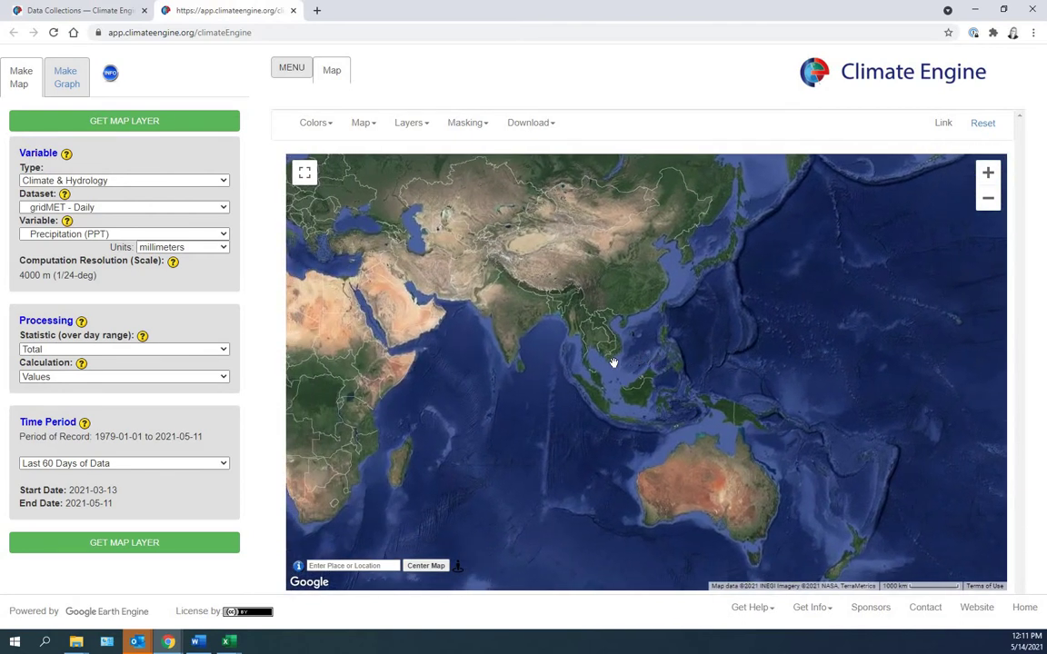
scroll(608, 362, "up", 2)
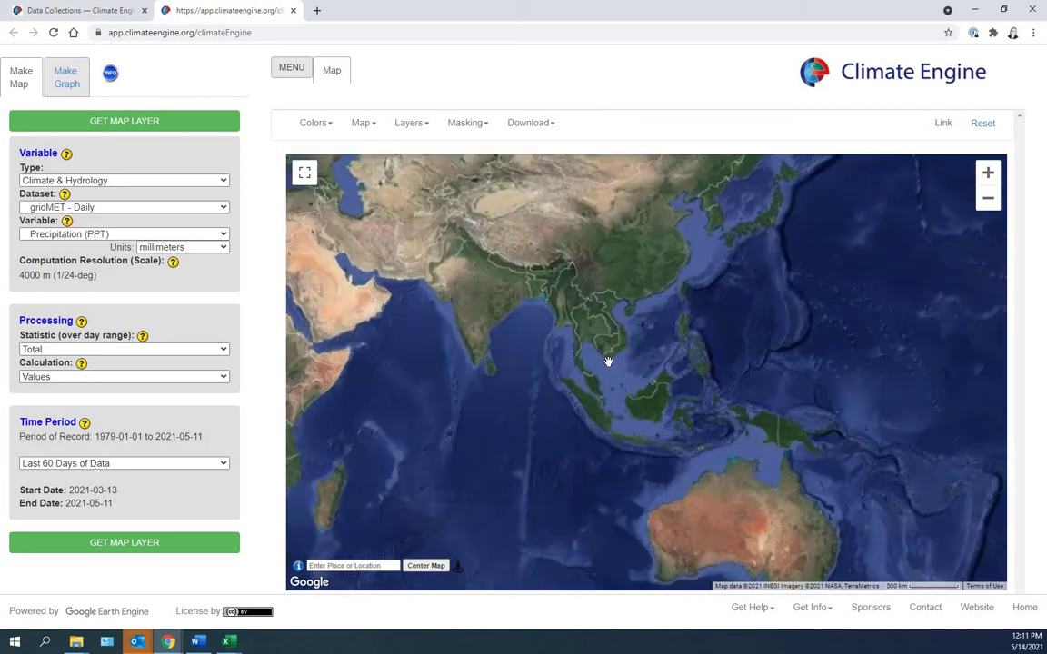
scroll(624, 306, "up", 1)
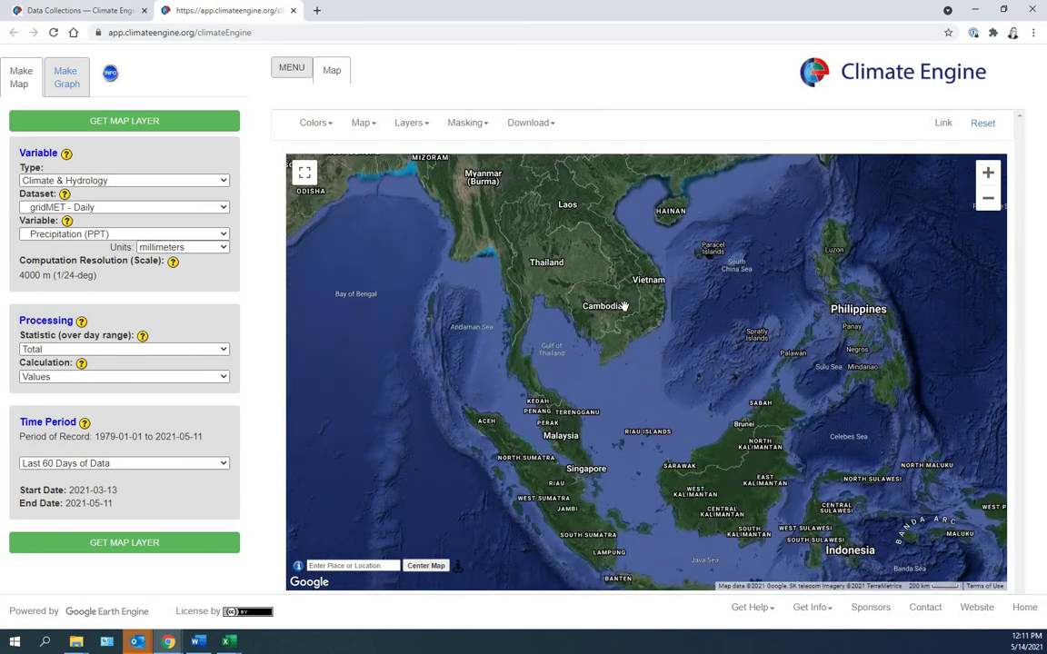
scroll(624, 306, "up", 1)
scroll(599, 336, "up", 1)
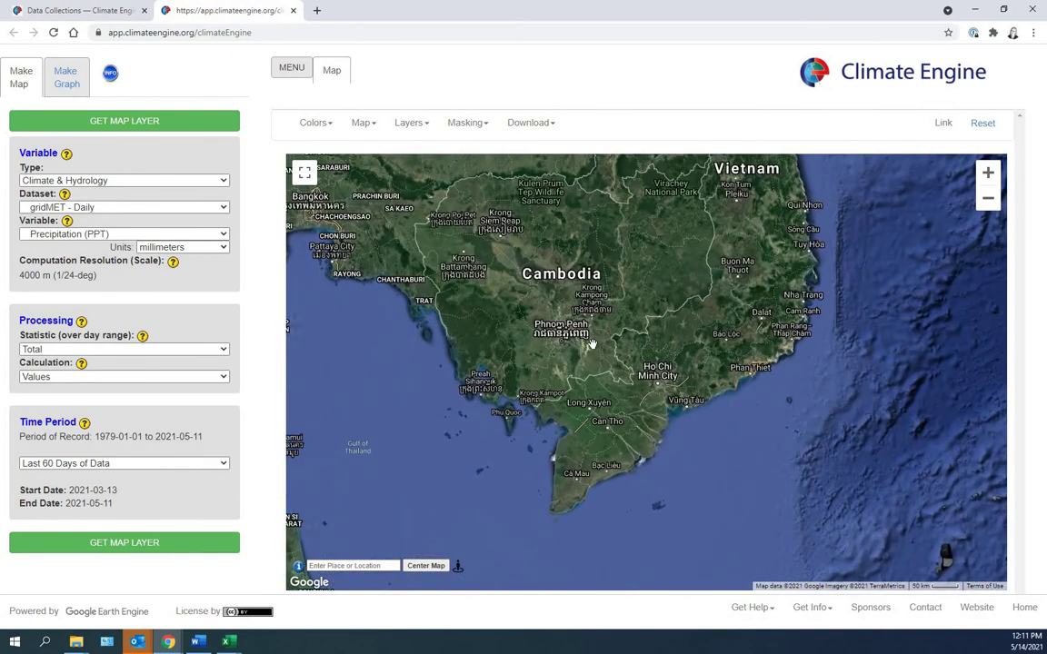
scroll(591, 343, "up", 1)
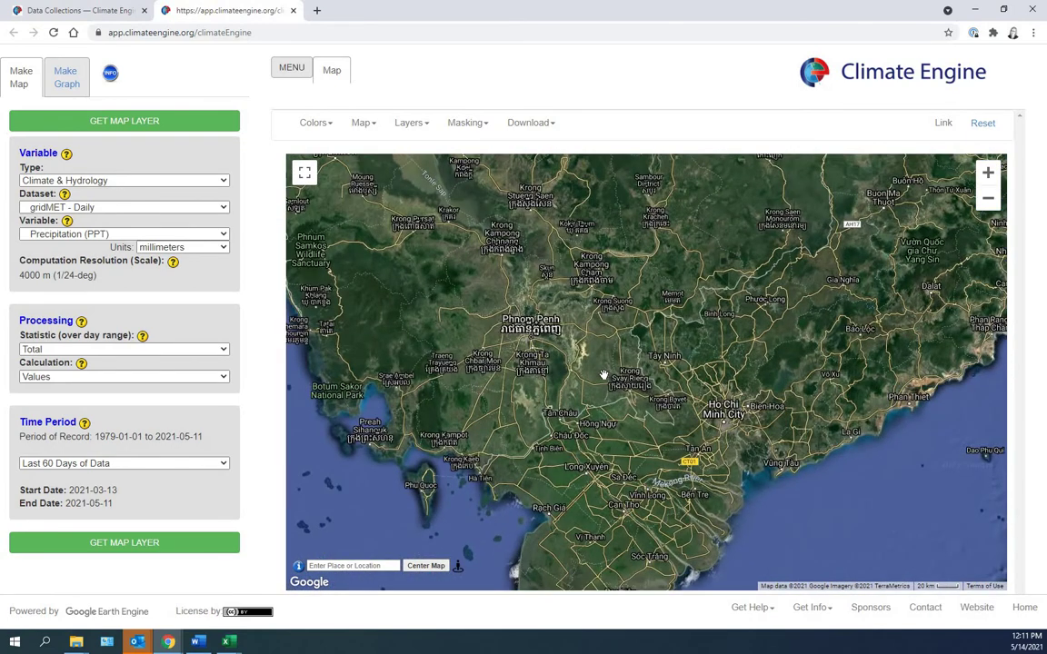
scroll(603, 374, "down", 1)
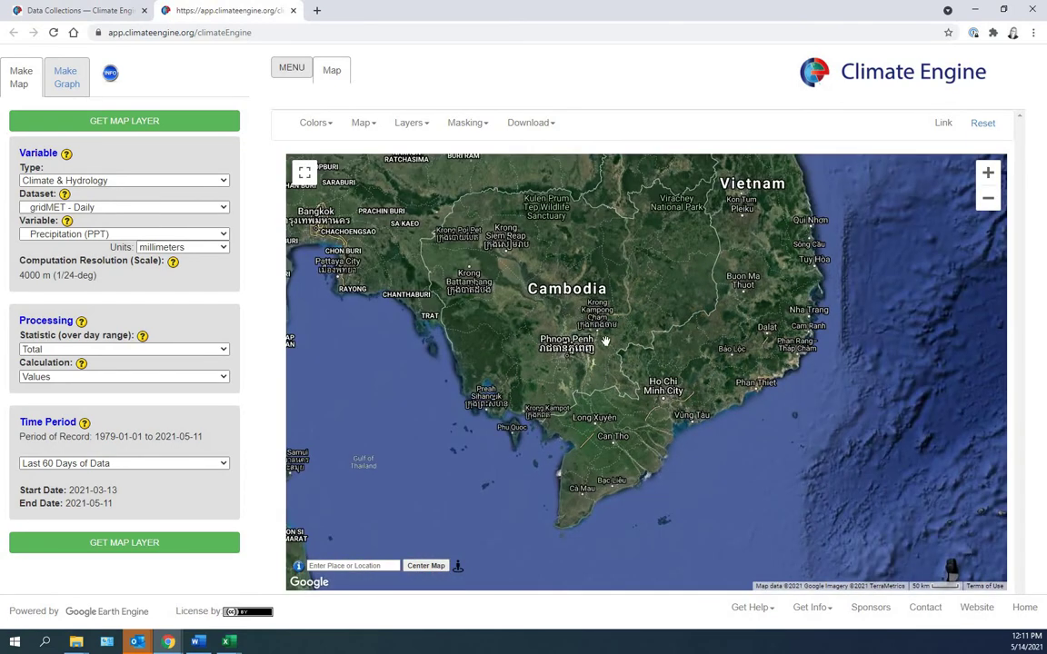
scroll(607, 378, "up", 2)
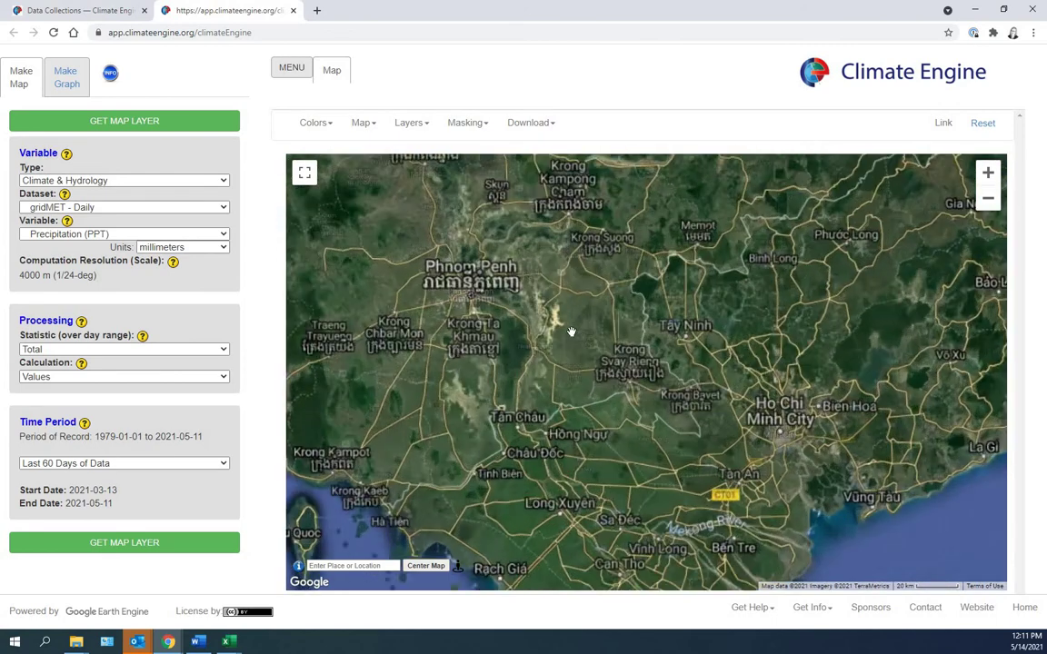
scroll(547, 281, "up", 1)
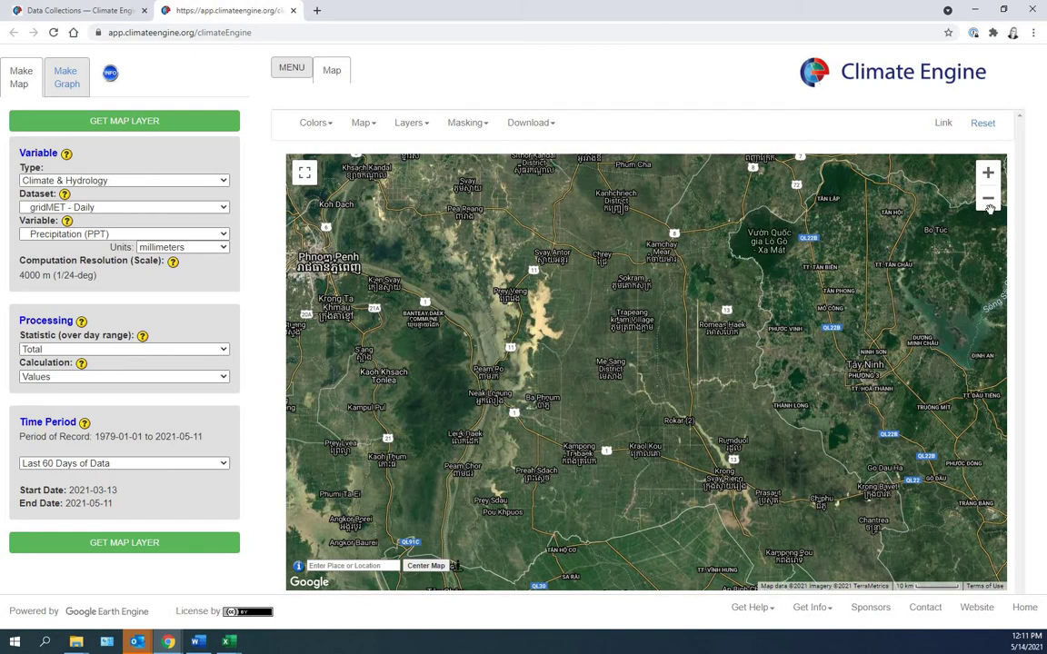
left_click(988, 200)
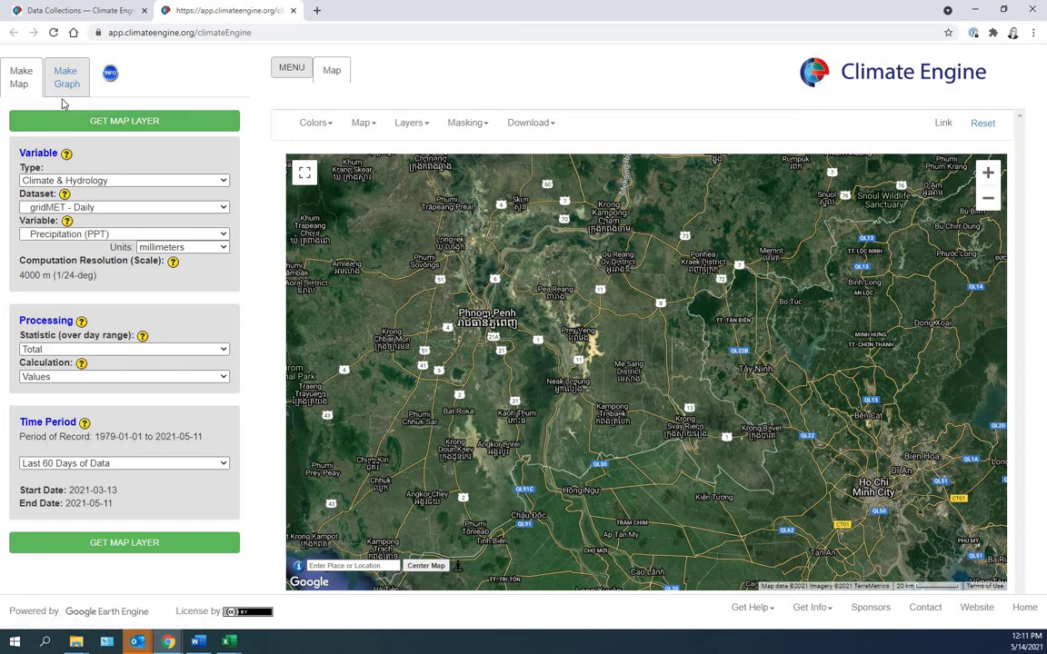
- Switch to Make Graph with a Point marker and review the Time Series Calculation help
left_click(63, 83)
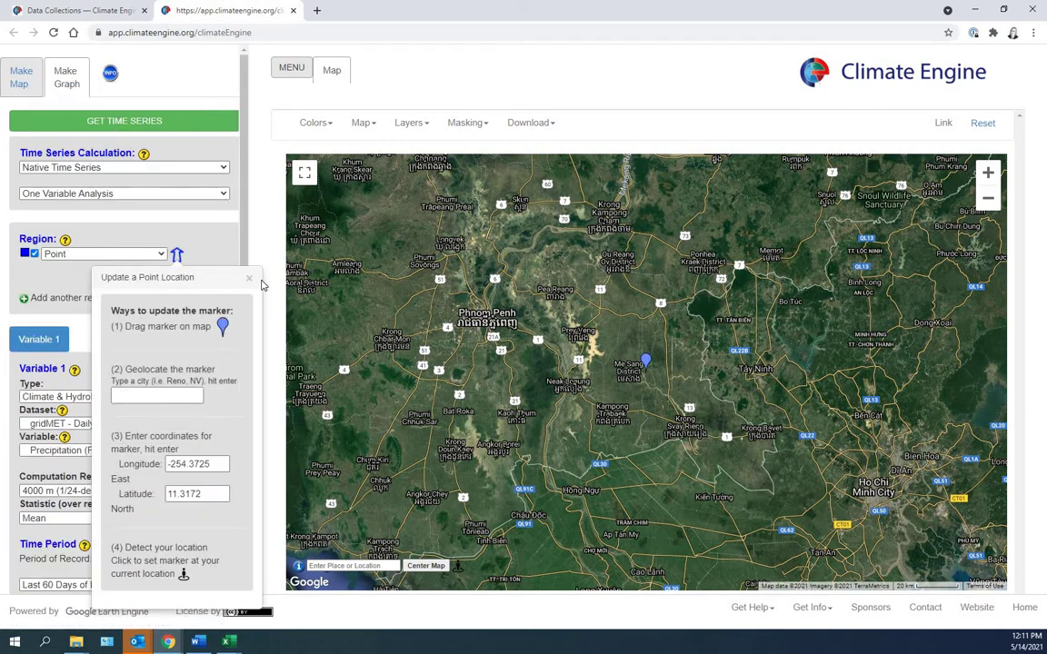
left_click(249, 280)
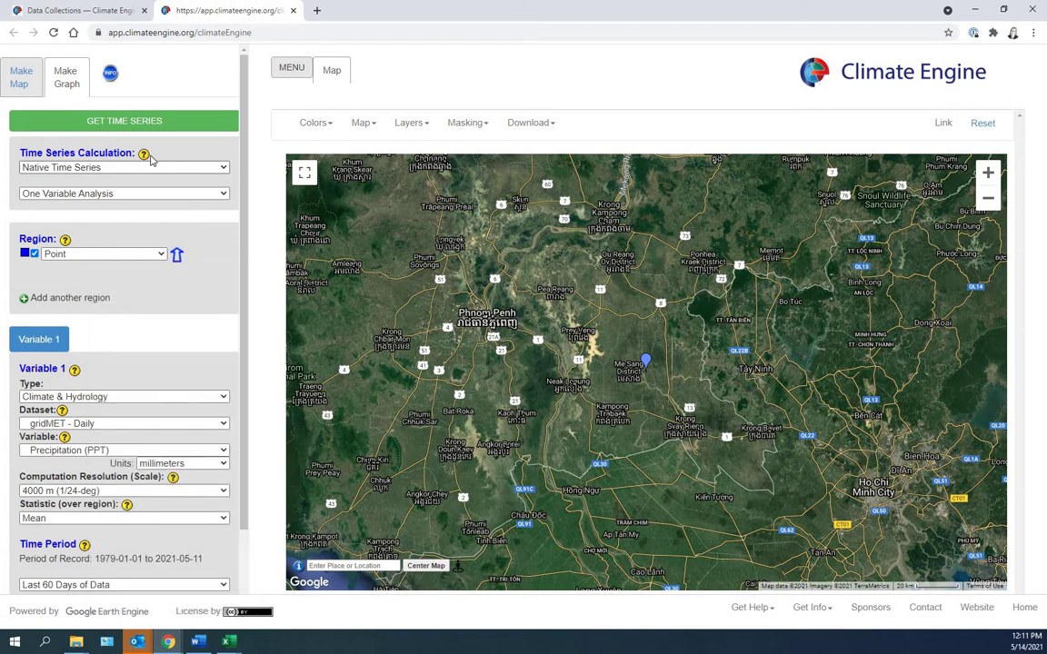
left_click(144, 155)
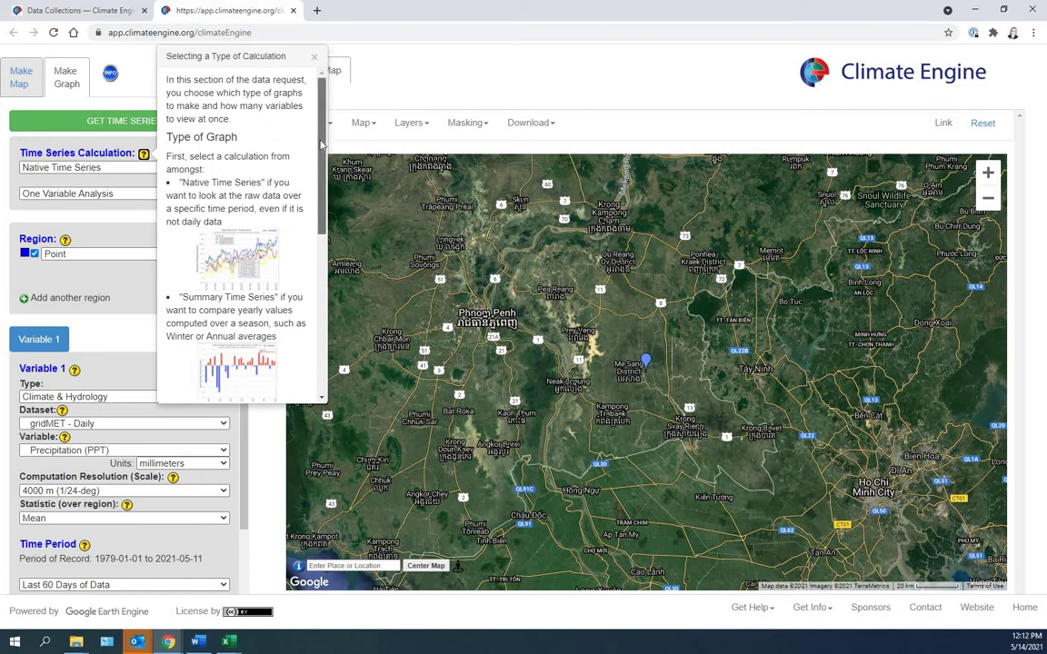
left_click_drag(320, 143, 315, 318)
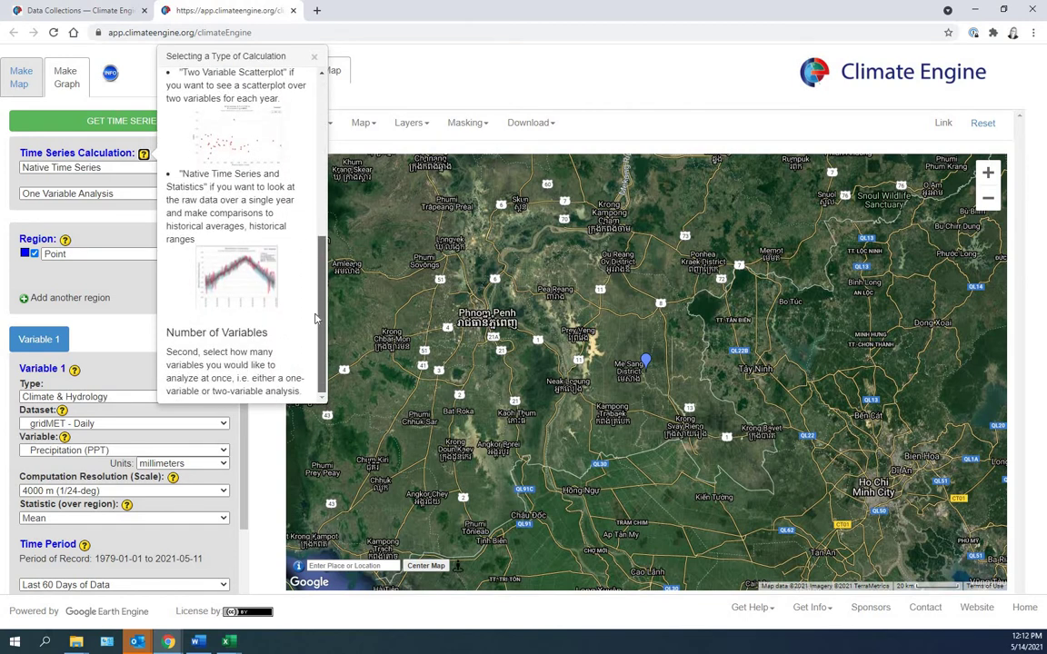
left_click(314, 60)
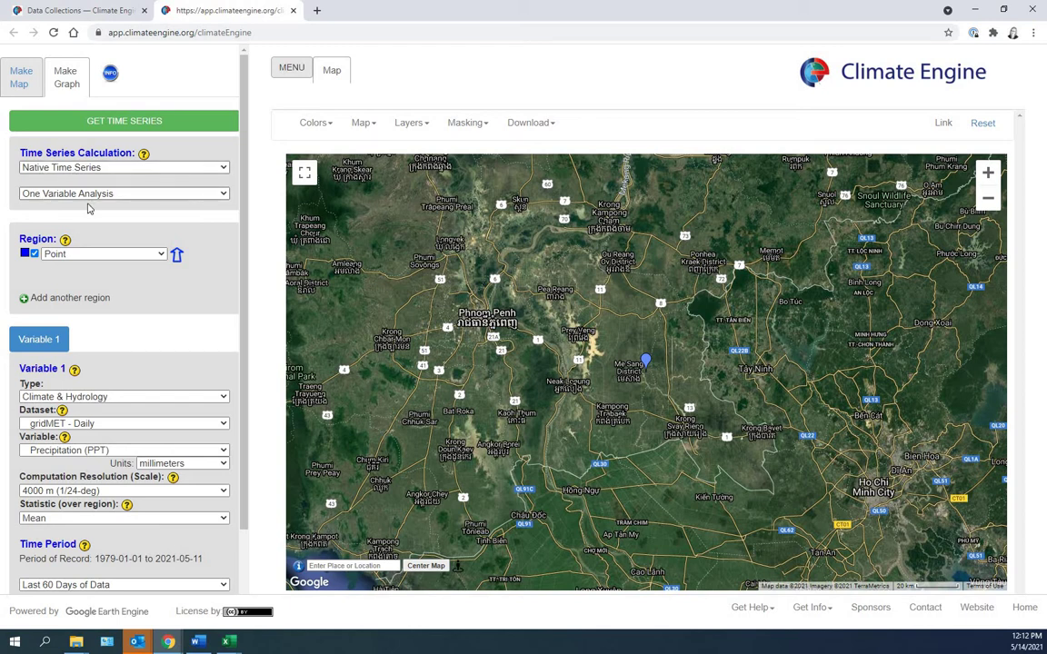
- Check the Point Info for the marker near Me Sang District, then list the region types
left_click(178, 257)
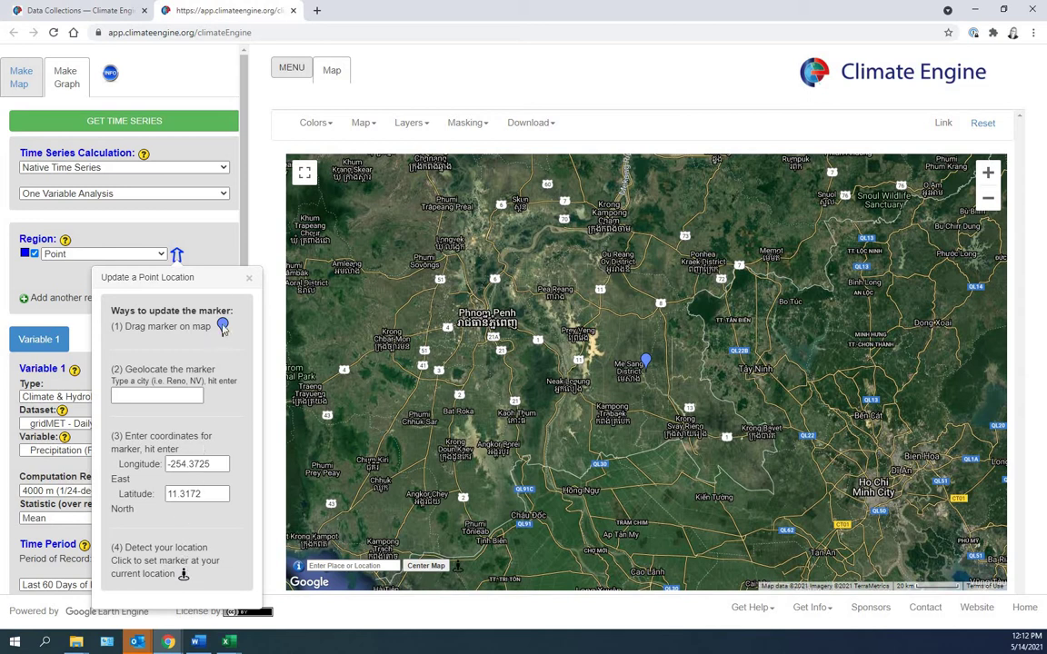
left_click(248, 280)
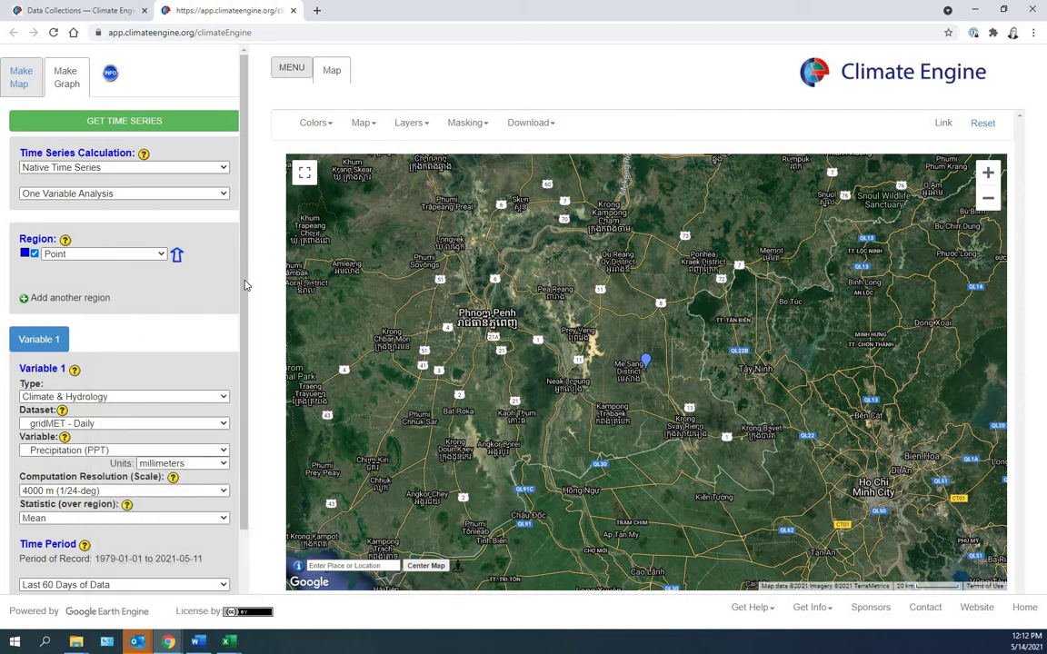
left_click(161, 256)
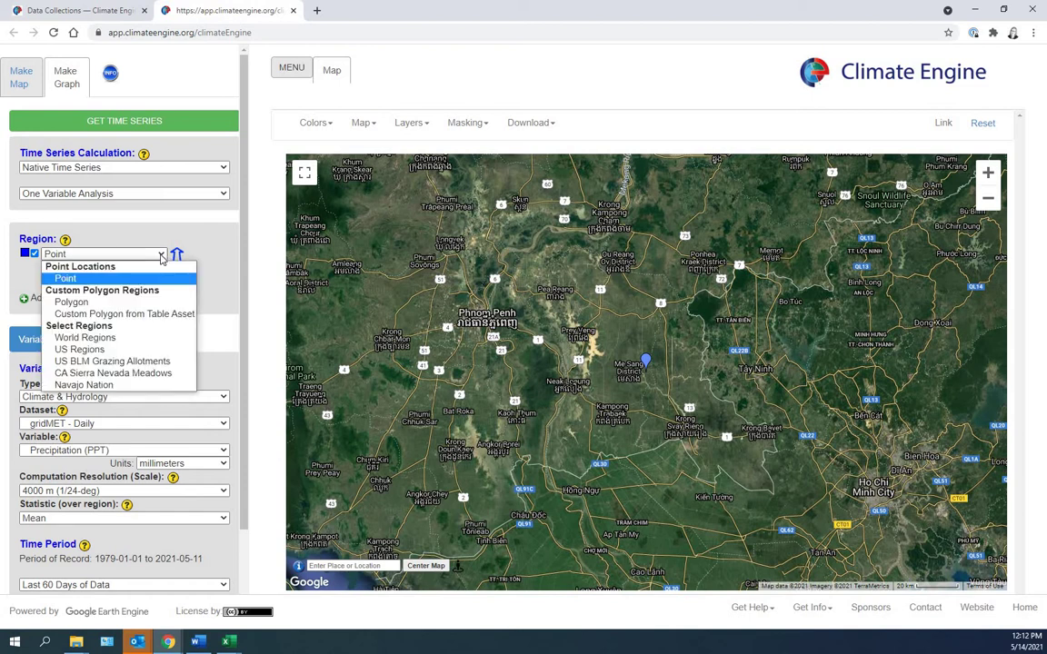
- Make the region a Polygon and draw a rectangle from Me Sang District to Hong Ngu
left_click(148, 301)
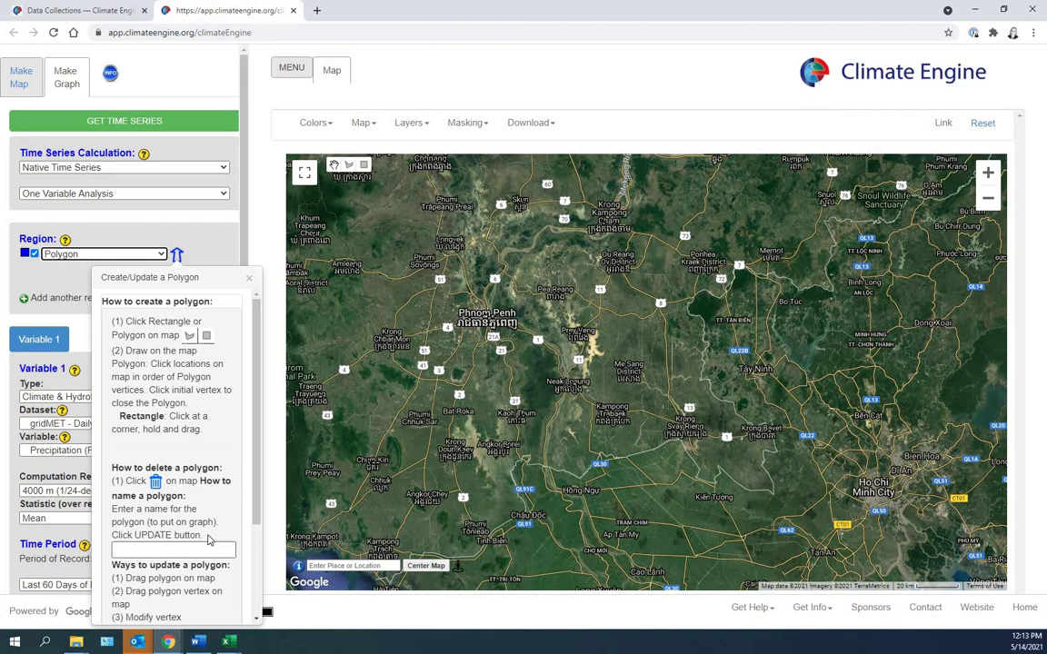
left_click(251, 279)
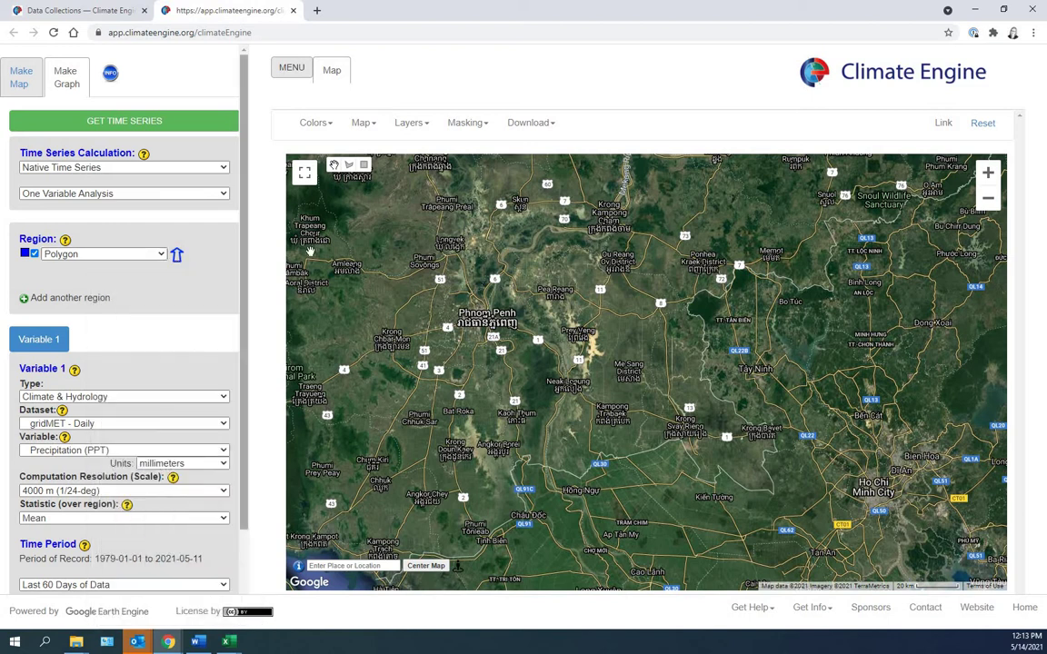
left_click(363, 166)
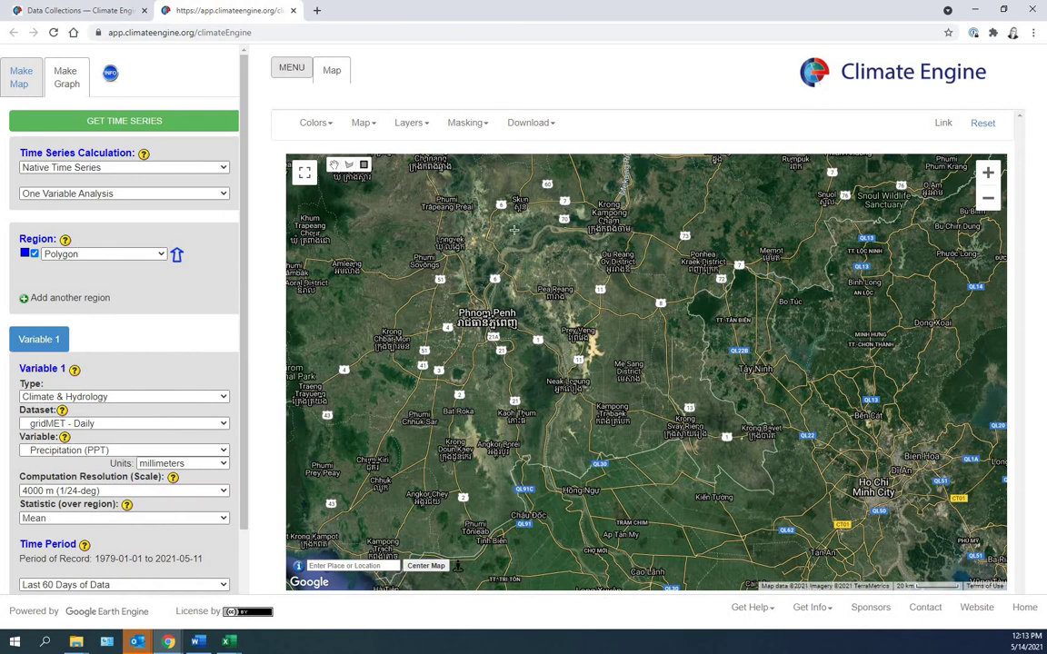
mouse_move(514, 233)
left_mouse_down()
mouse_move(598, 305)
mouse_move(701, 421)
mouse_move(710, 516)
left_mouse_up()
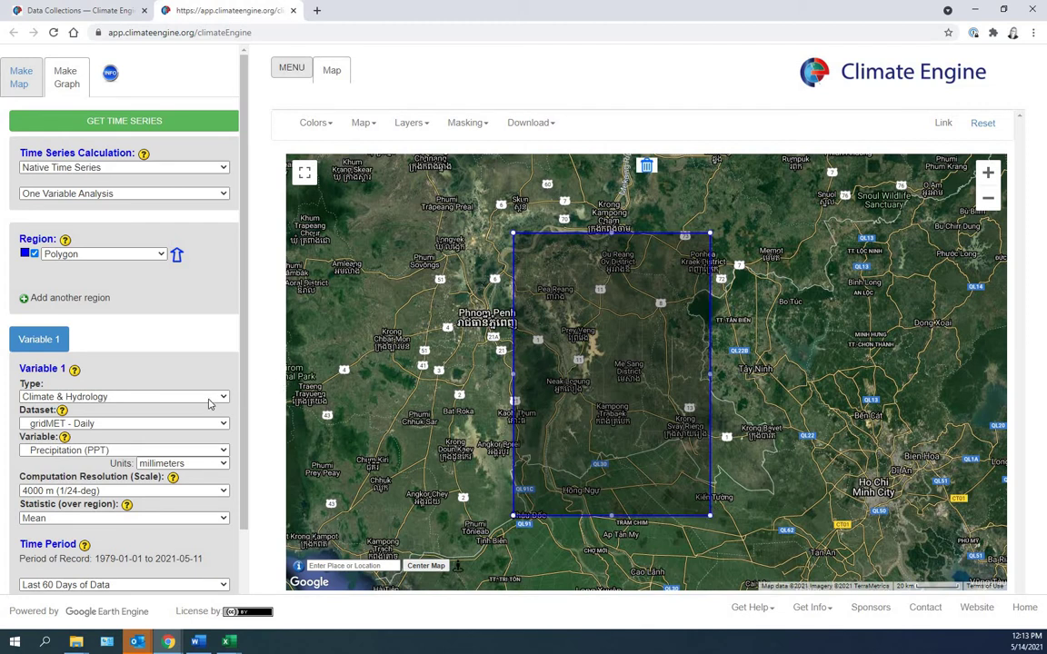
left_click(109, 399)
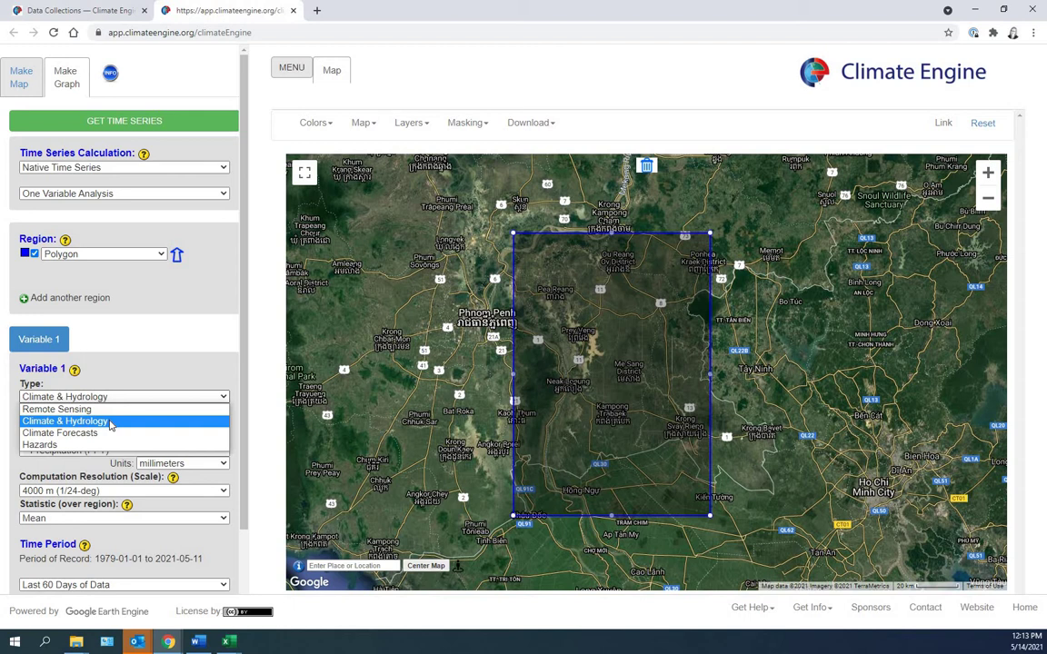
- Choose the TerraClimate - Monthly dataset under Climate & Hydrology
left_click(110, 421)
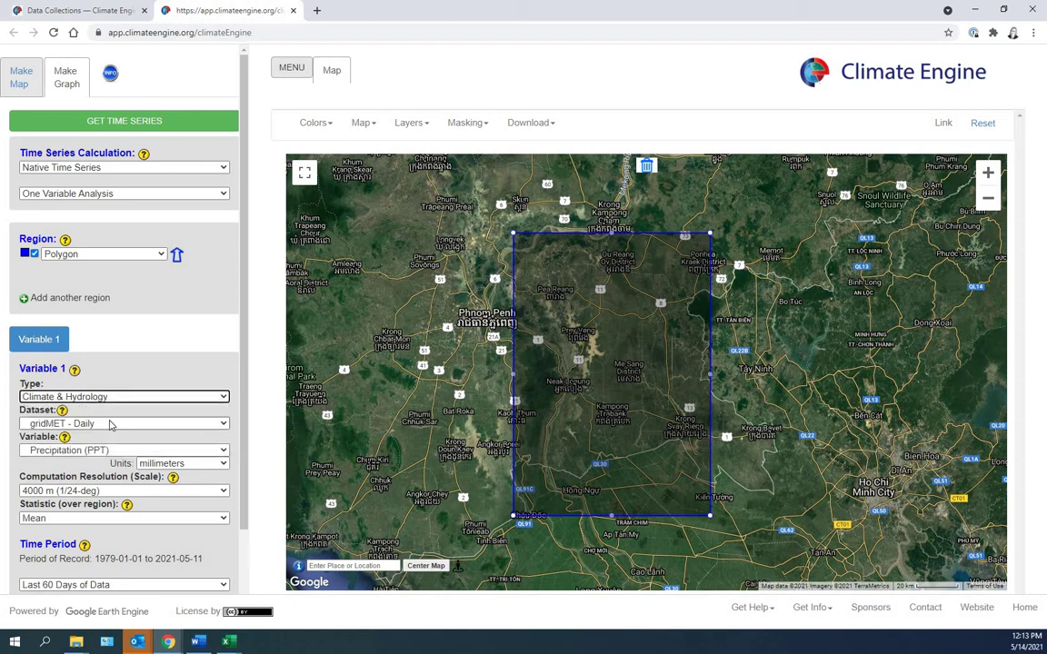
left_click(110, 425)
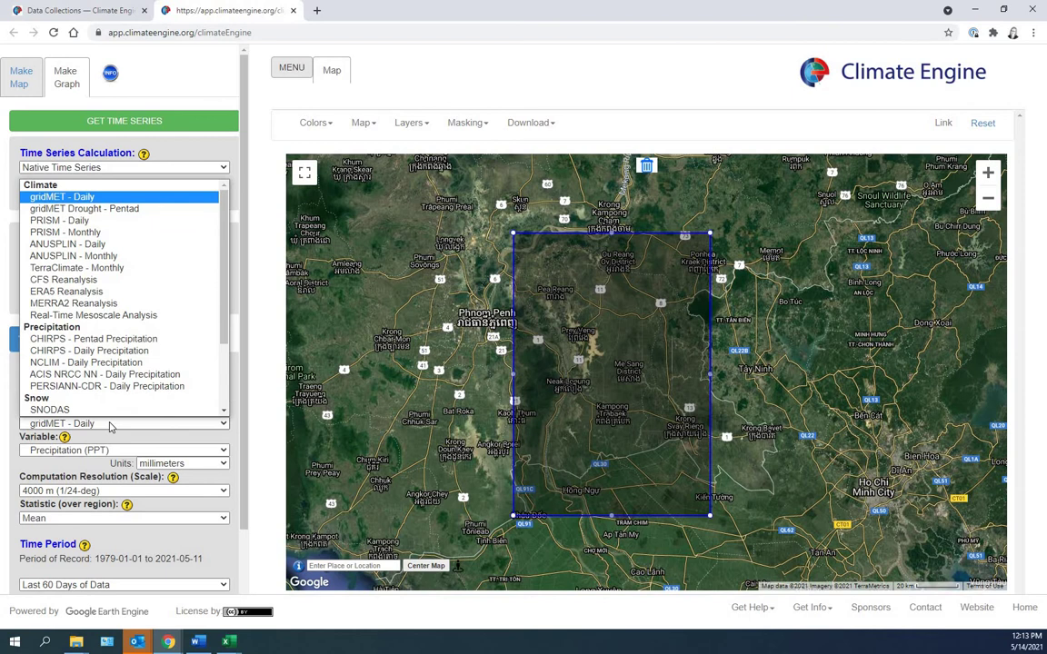
left_click(128, 277)
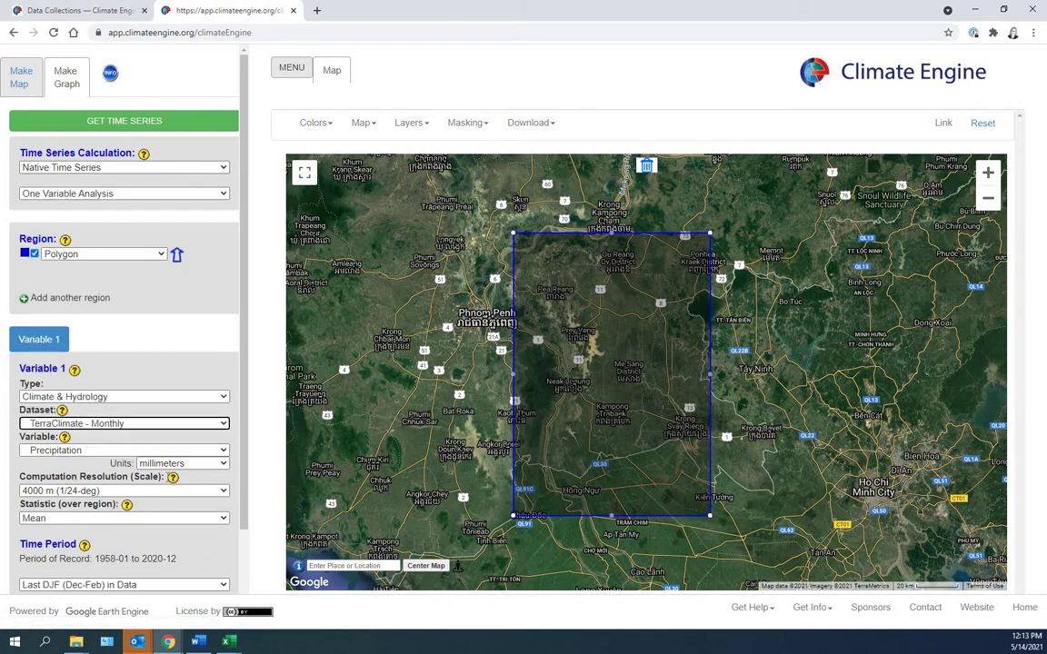
- Confirm Precipitation in millimeters at 4000 m resolution with the Mean region statistic
left_click(225, 451)
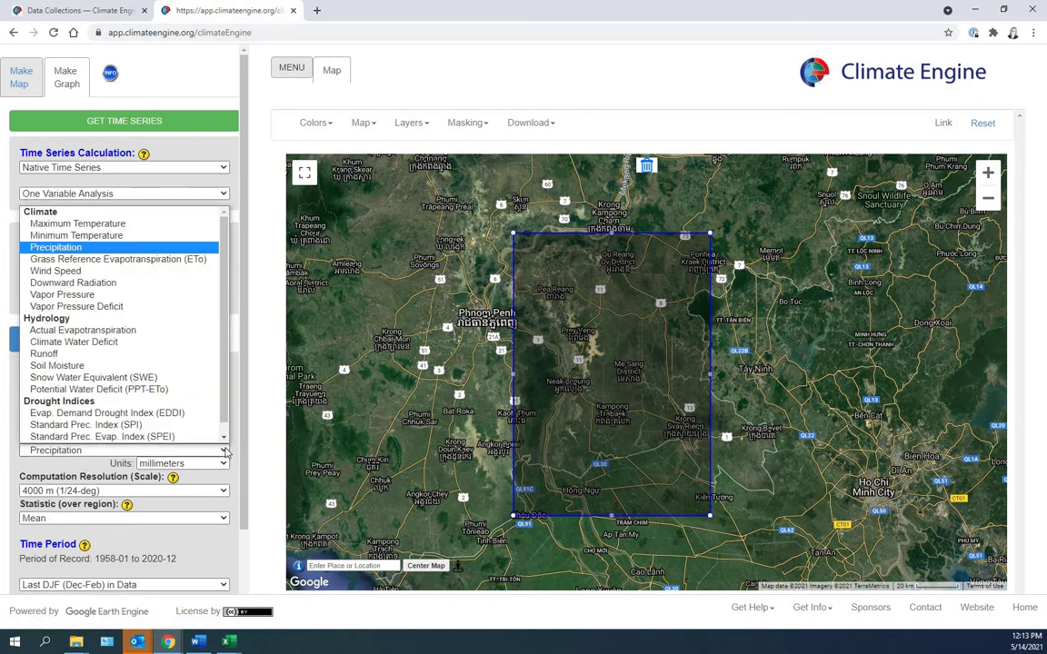
left_click(194, 255)
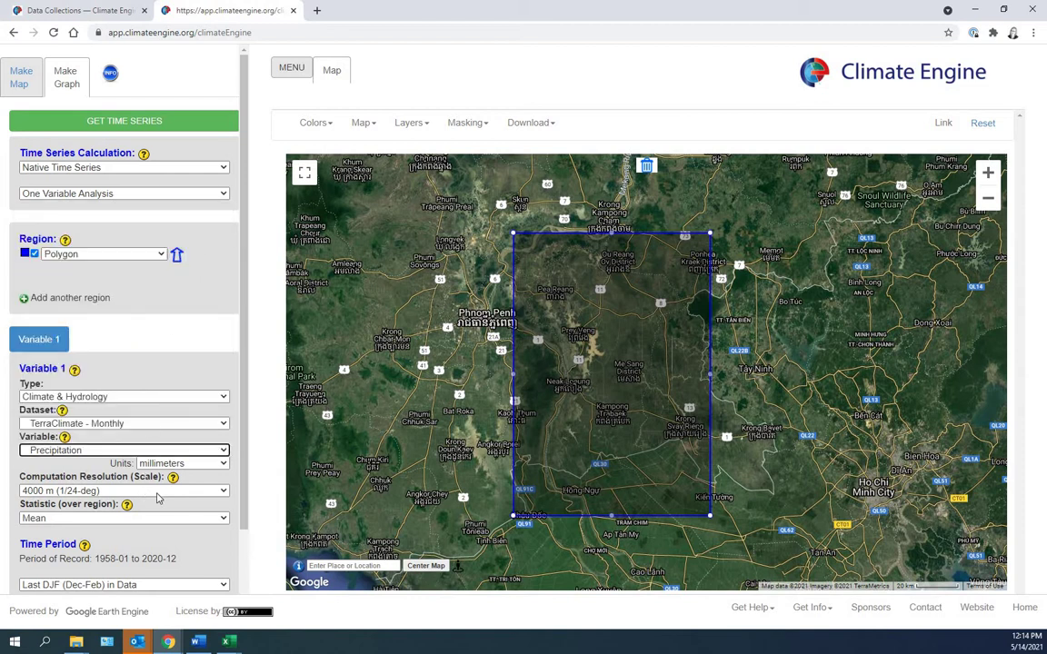
left_click(186, 466)
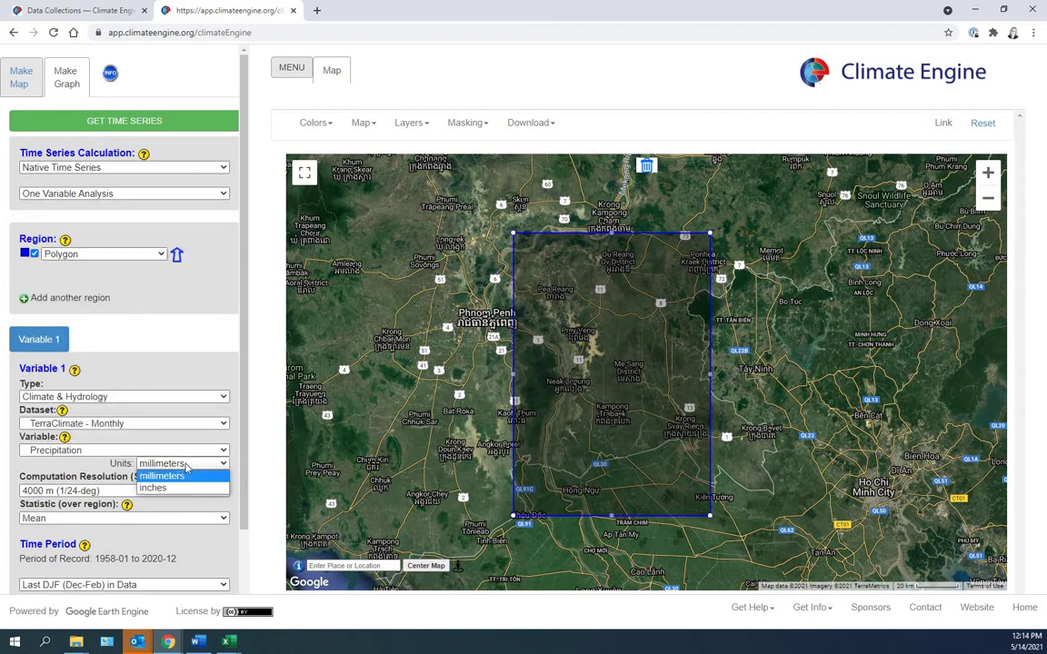
left_click(164, 476)
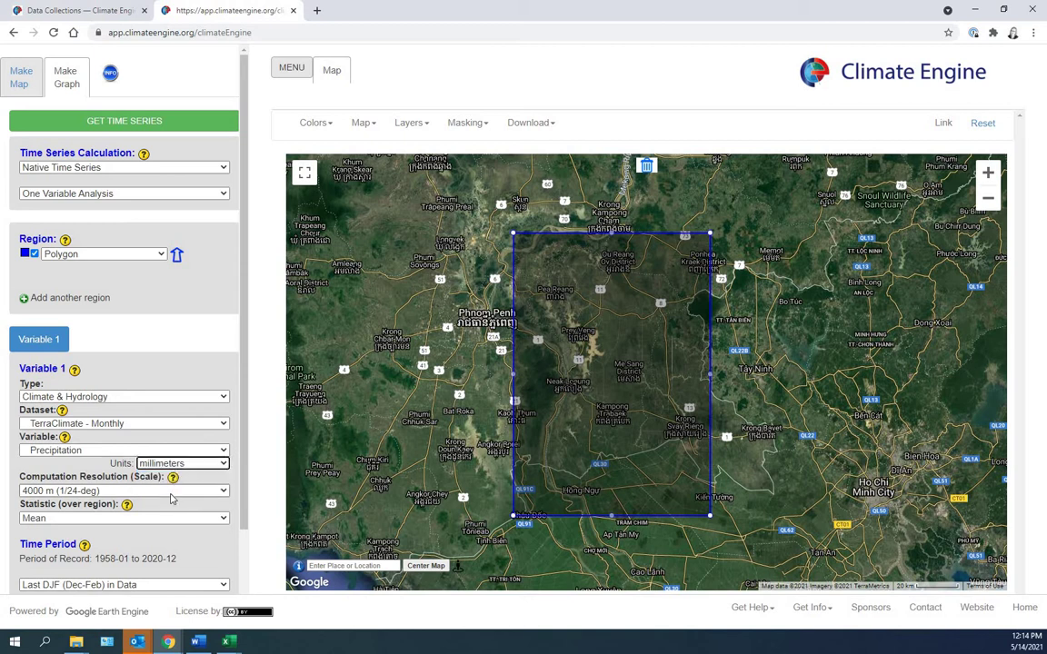
left_click(170, 490)
left_click(171, 500)
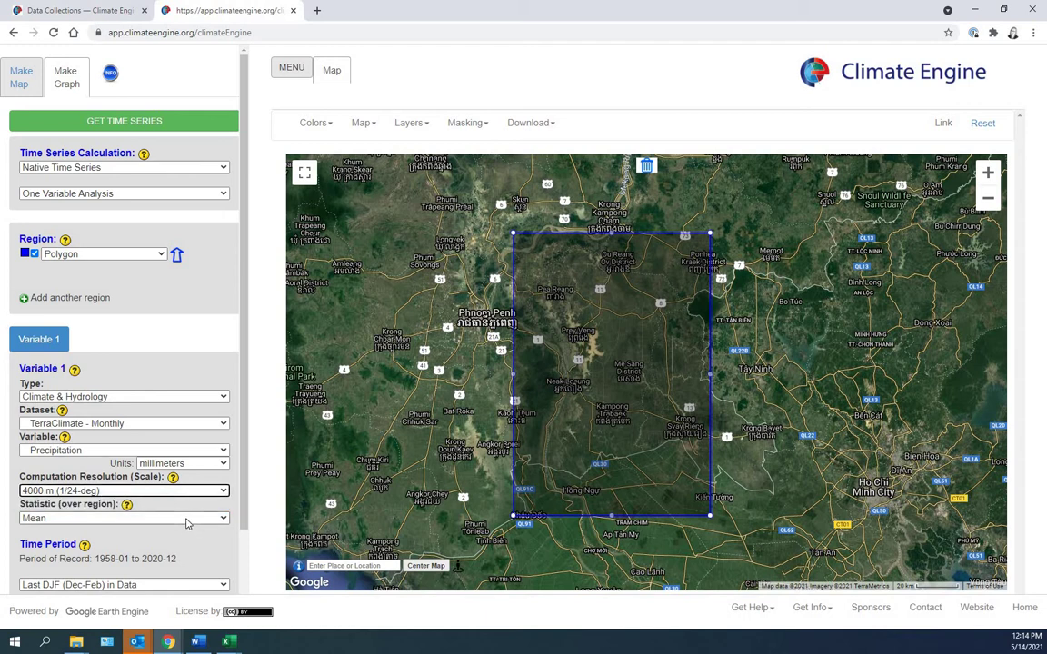
left_click(73, 521)
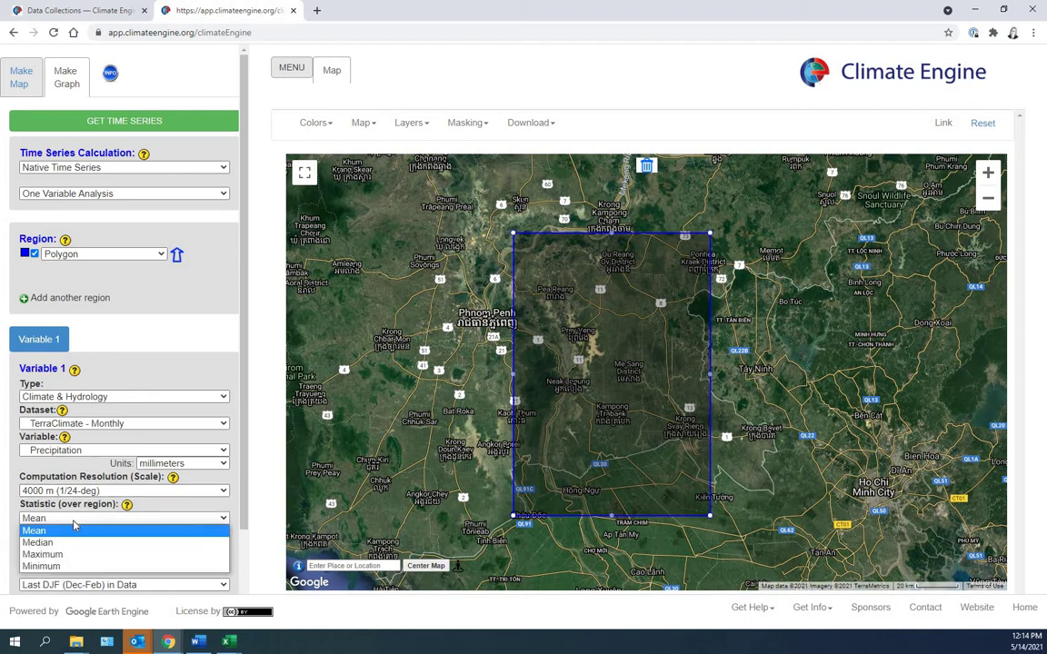
left_click(74, 532)
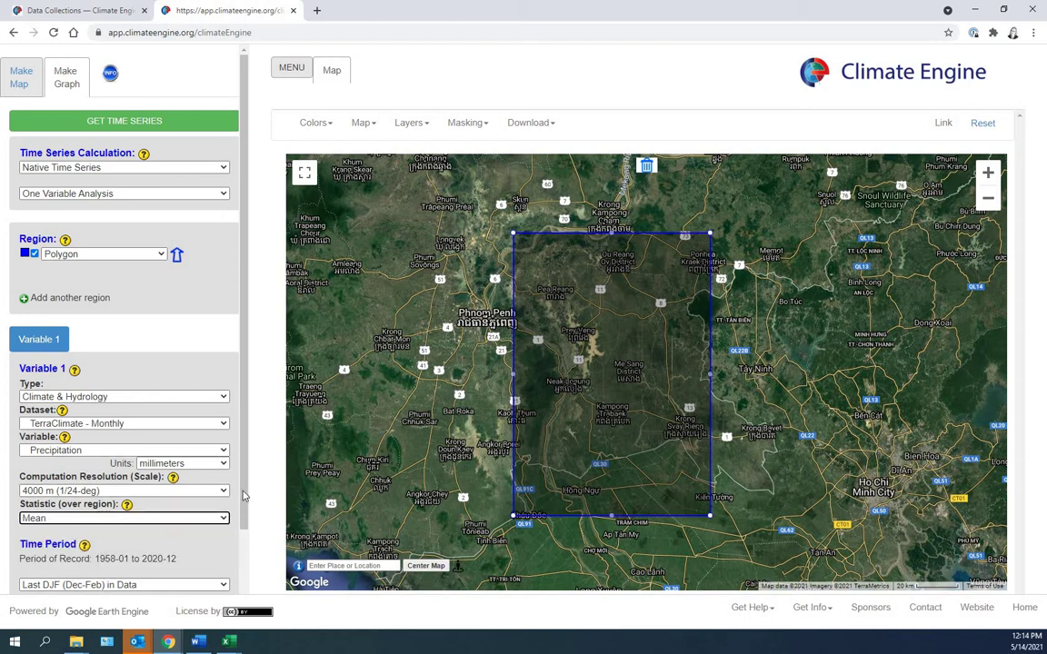
left_click_drag(243, 495, 242, 582)
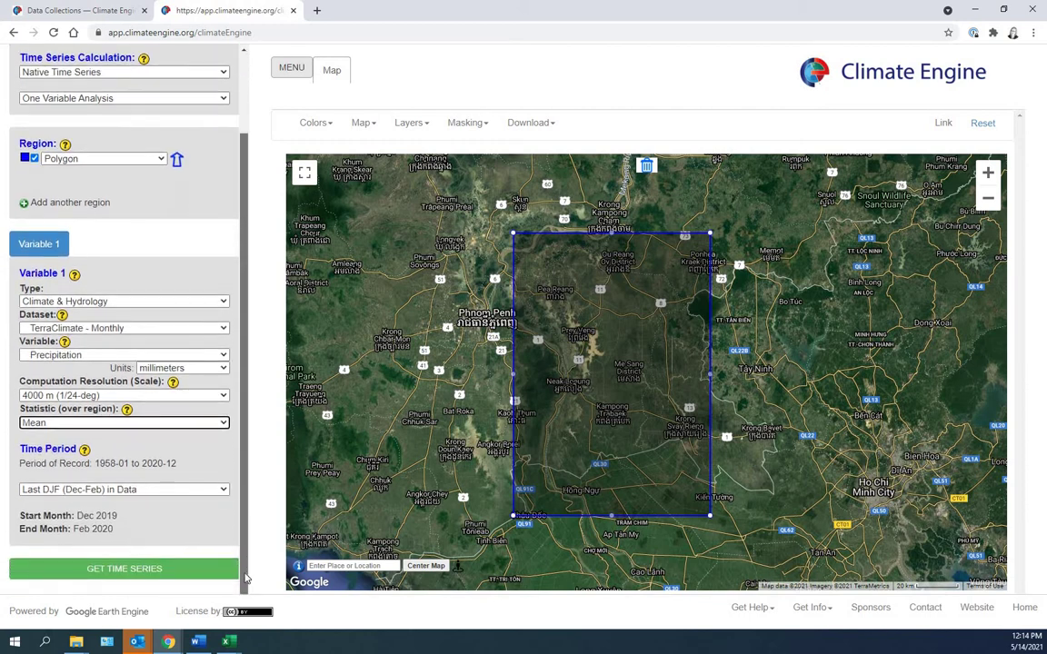
- Set a Custom Month Range from Jan 1980 to Dec 2020 and request the time series
left_click(225, 492)
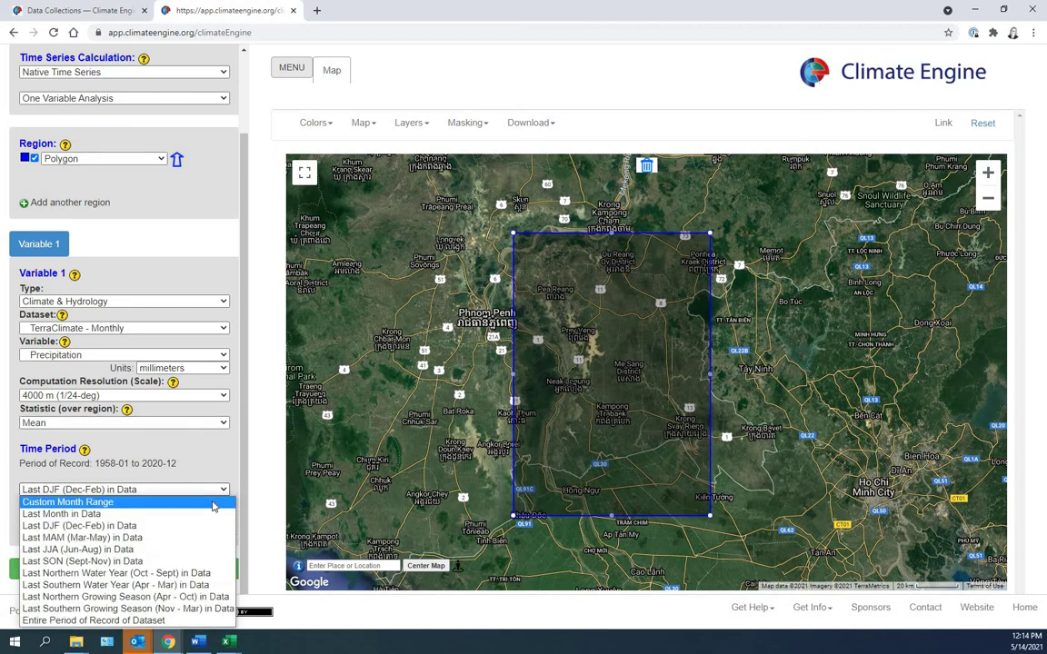
left_click(215, 503)
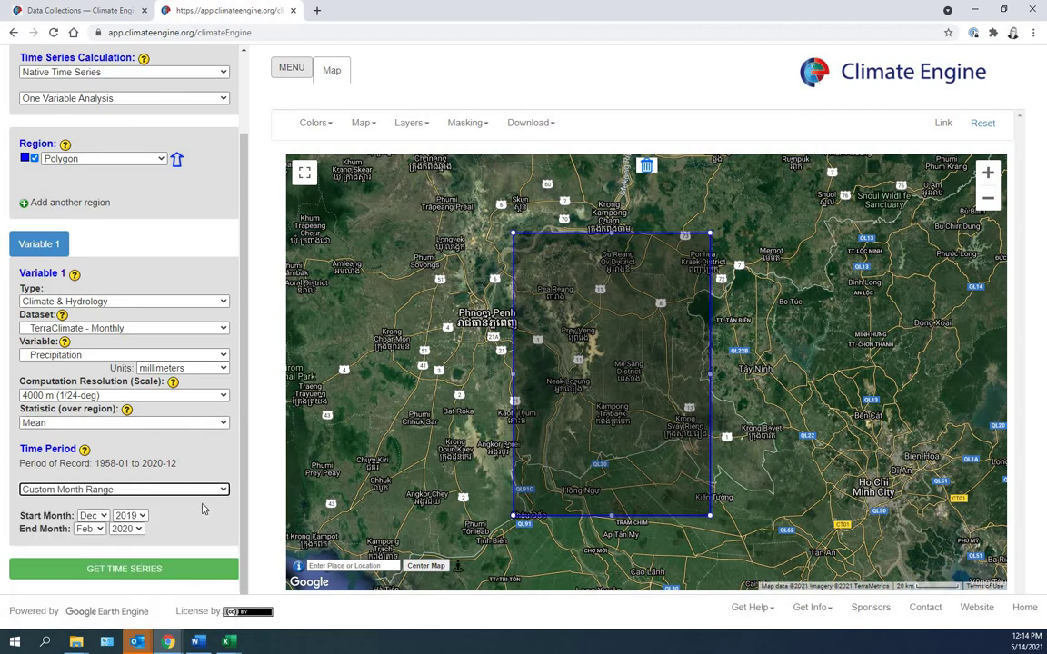
left_click(96, 515)
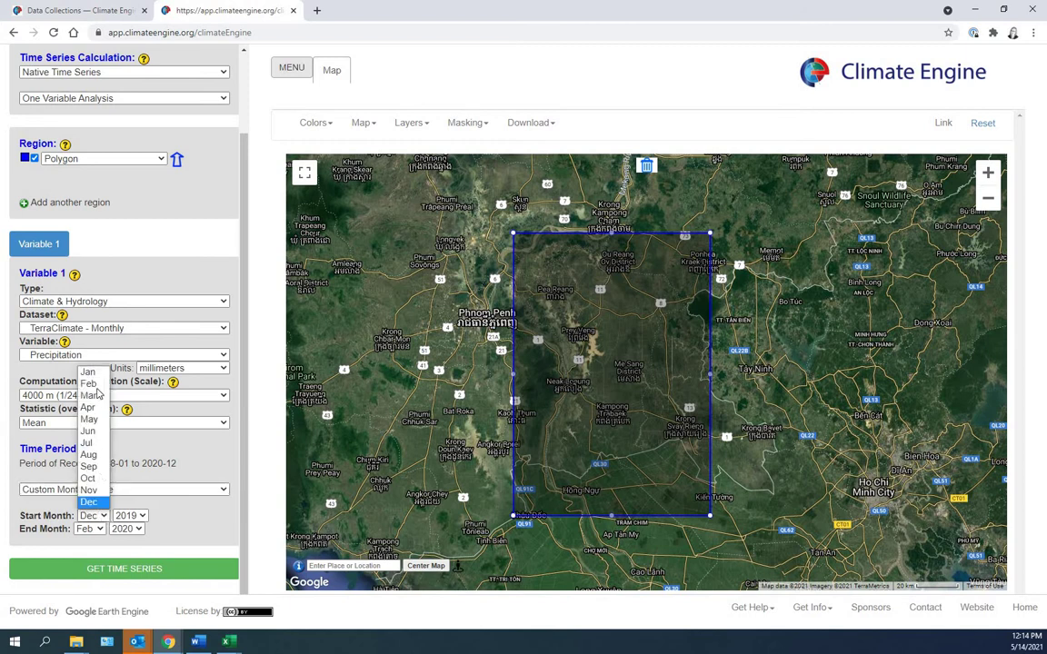
left_click(90, 372)
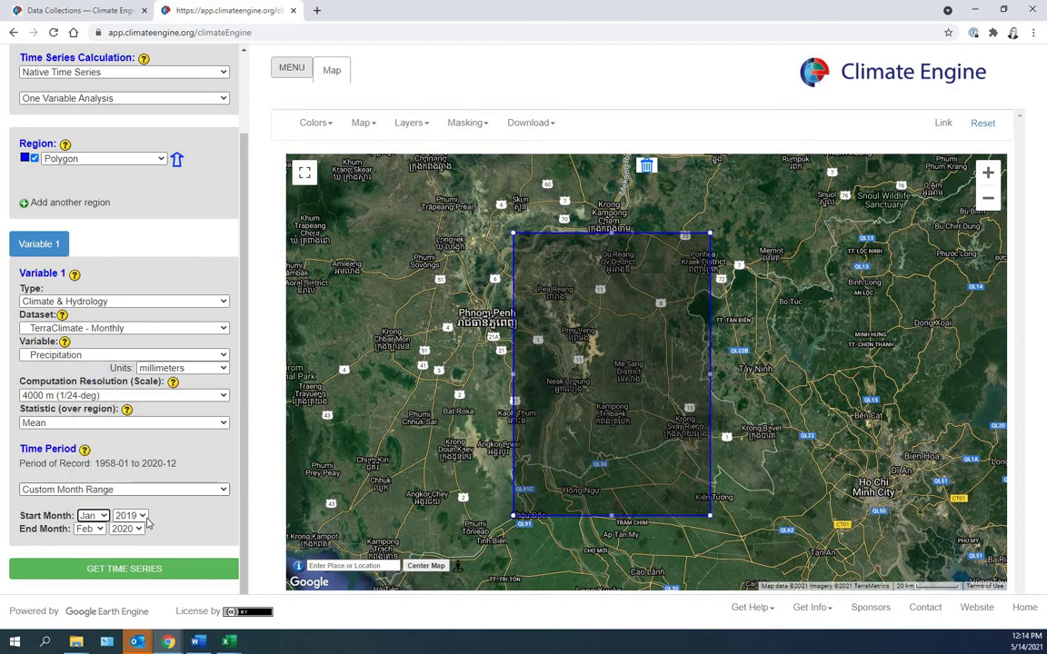
left_click(135, 515)
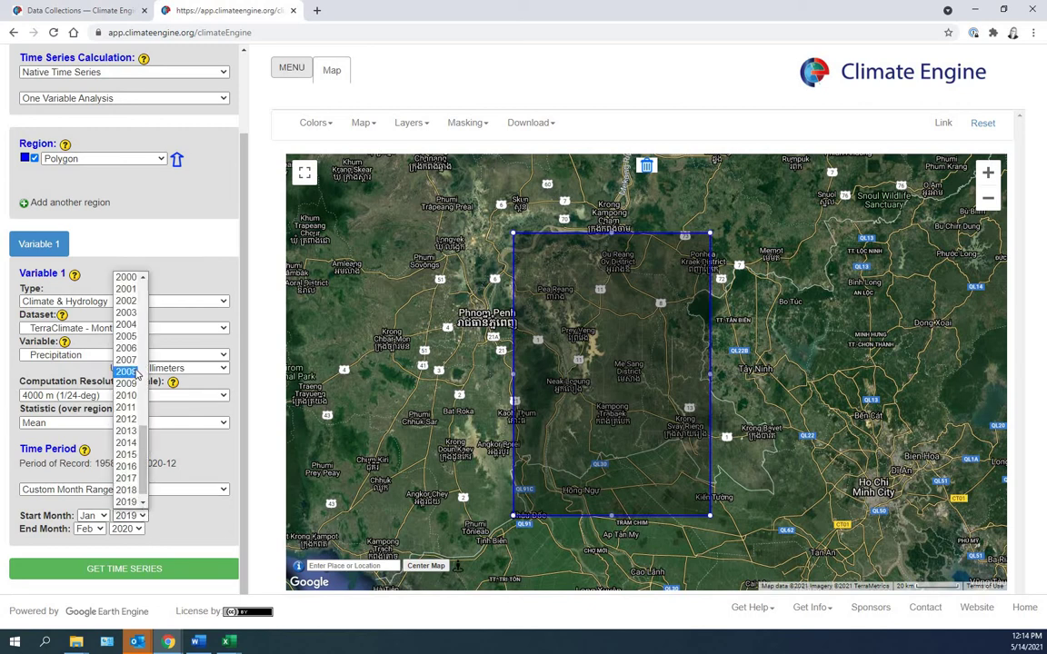
scroll(137, 372, "up", 3)
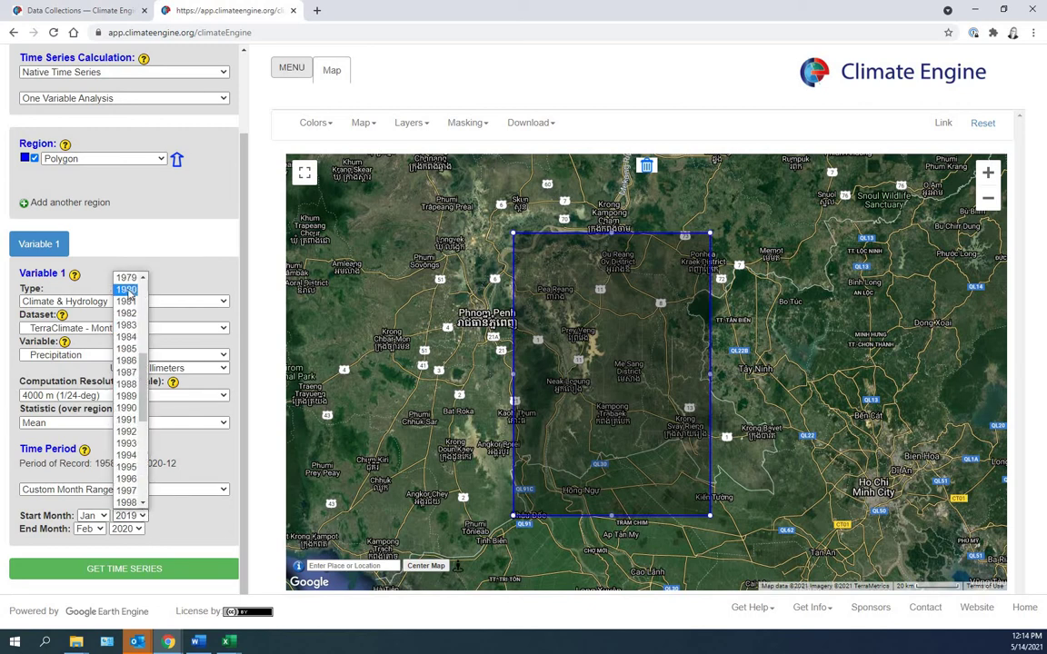
left_click(126, 290)
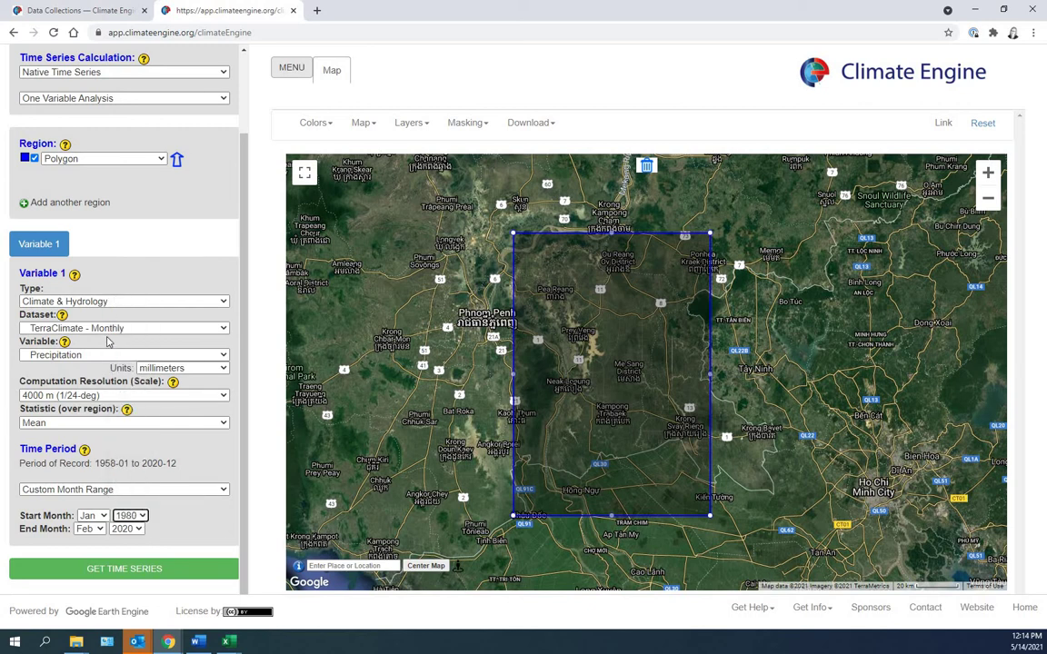
left_click(98, 530)
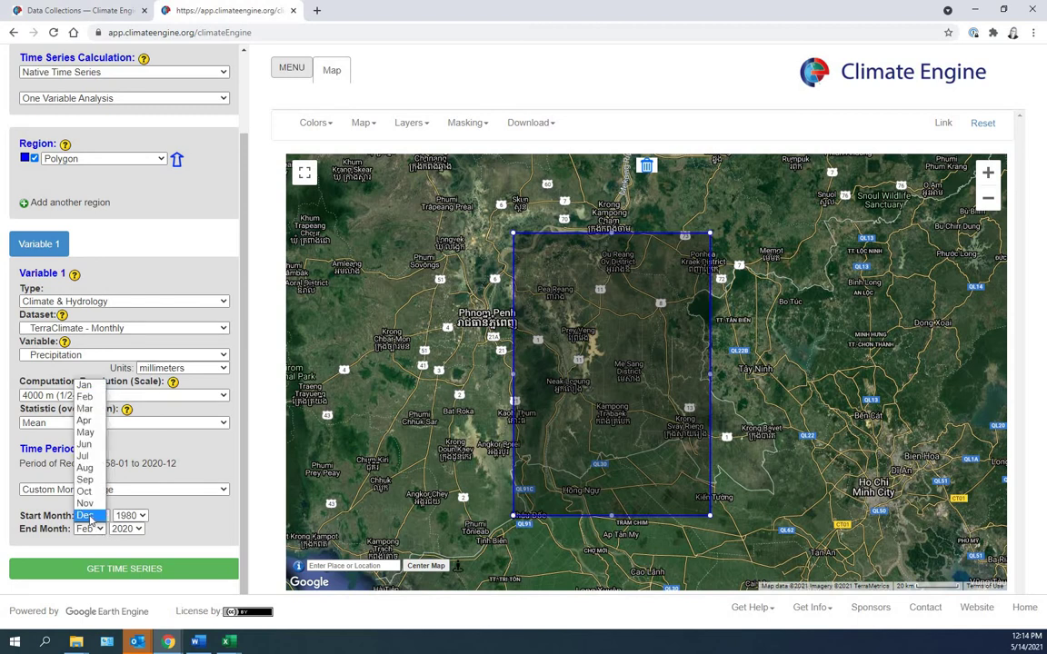
left_click(86, 472)
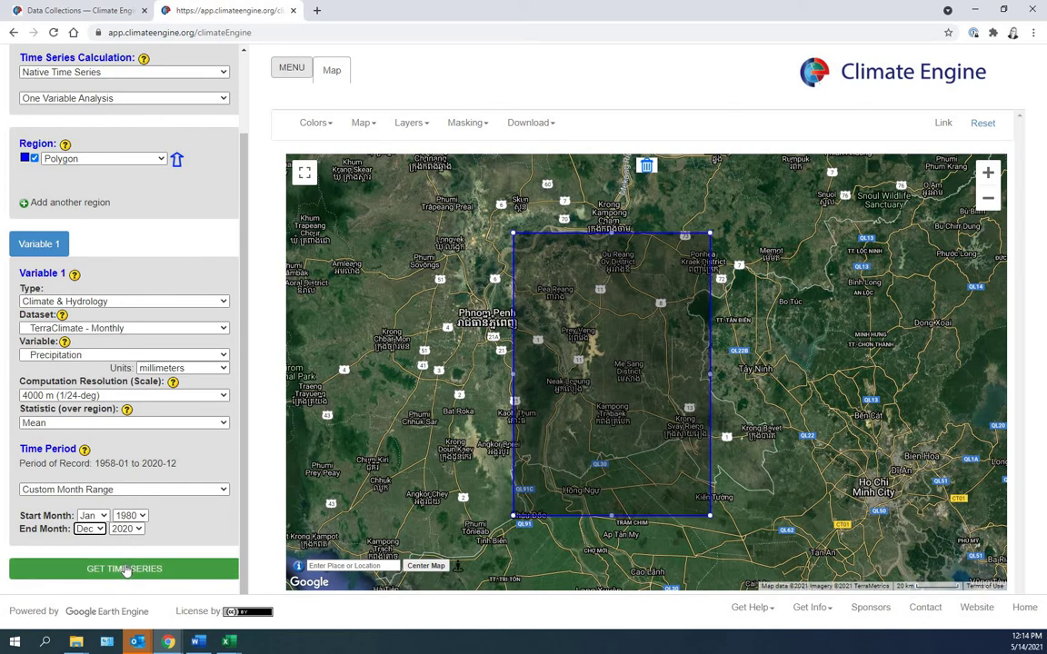
left_click(125, 567)
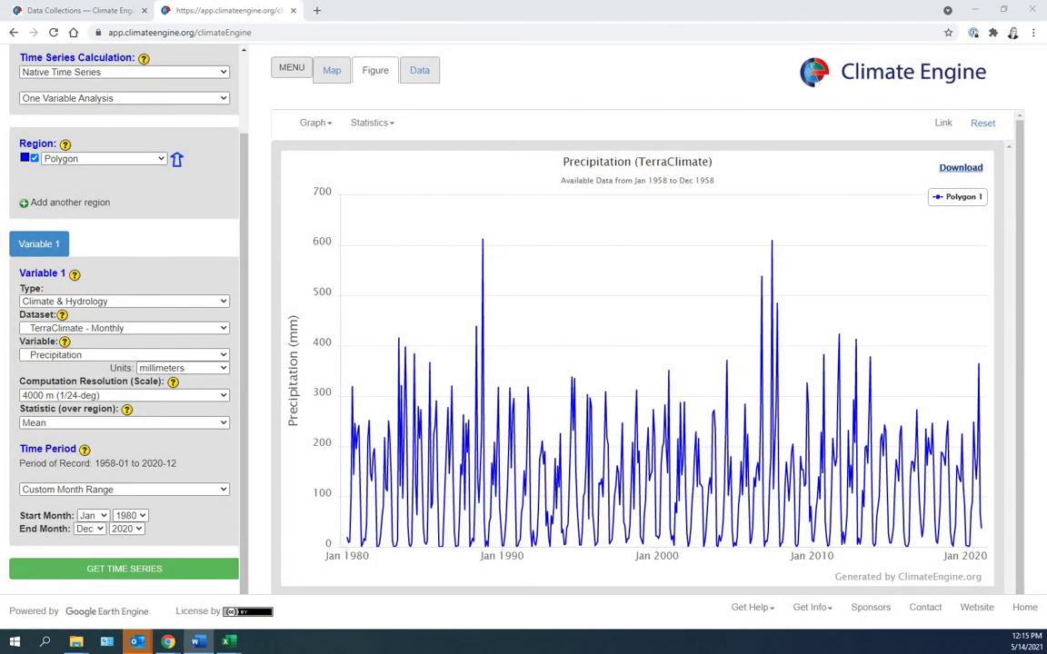
- Let the 1980–2020 precipitation chart render, peaking near 612 mm in Oct 1988
mouse_move(350, 439)
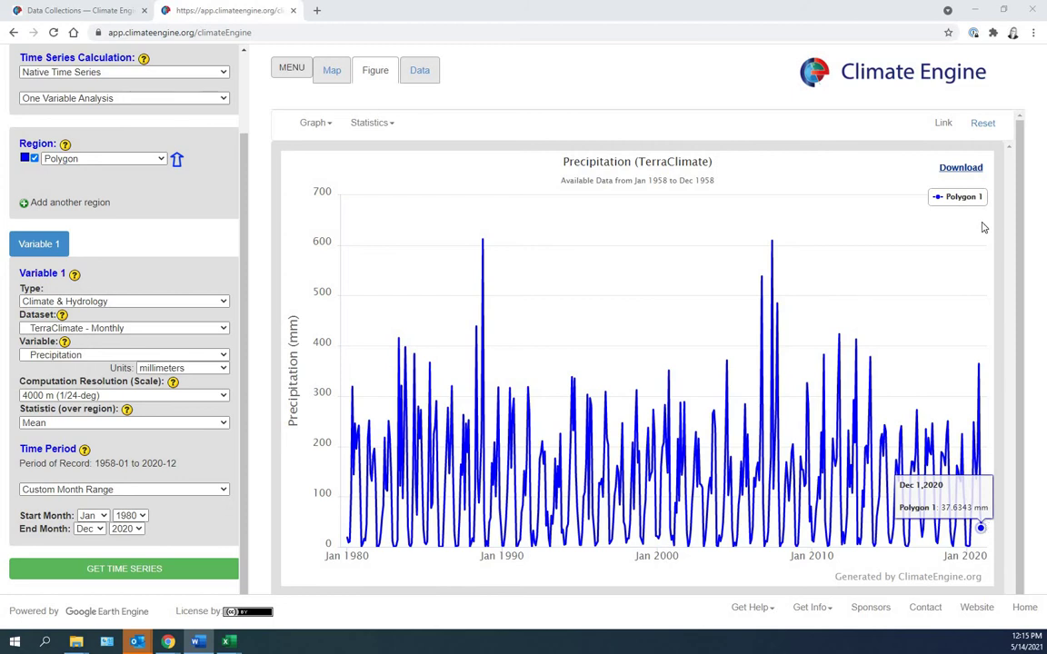
left_click(963, 169)
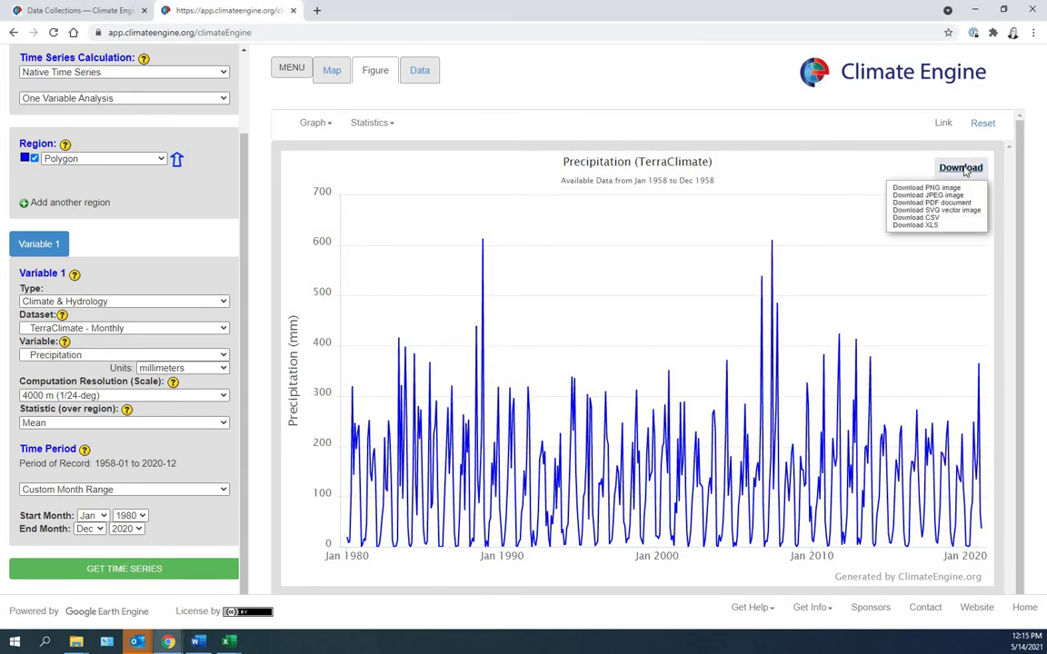
- Download the graph data as XLS into Mekong > RawData, selecting the ClimateEngine file name
left_click(928, 227)
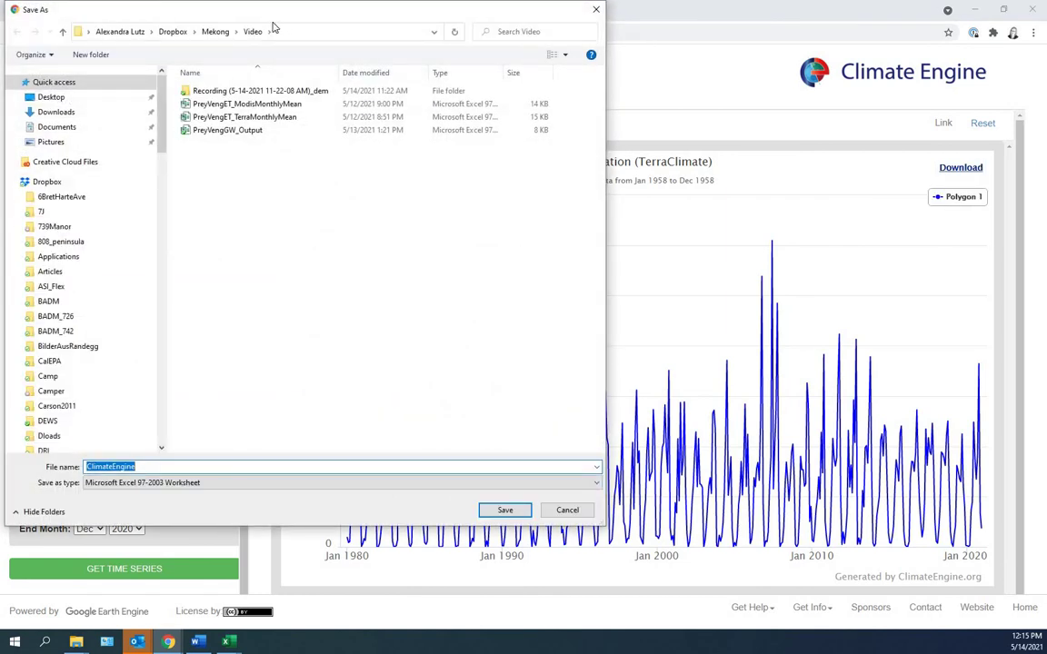
left_click(209, 36)
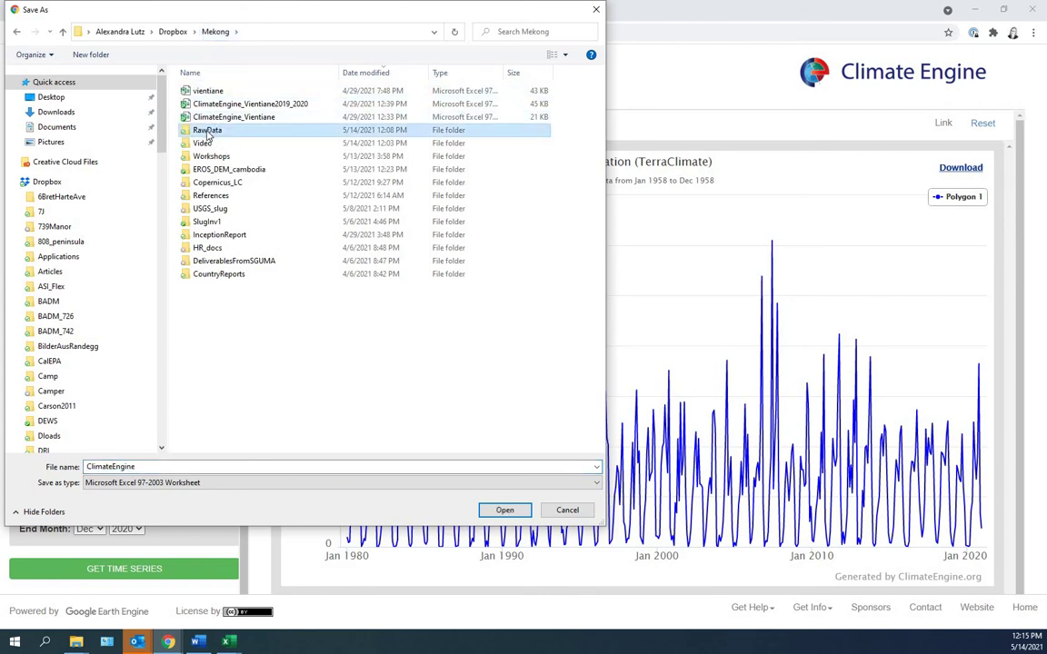
double_click(208, 132)
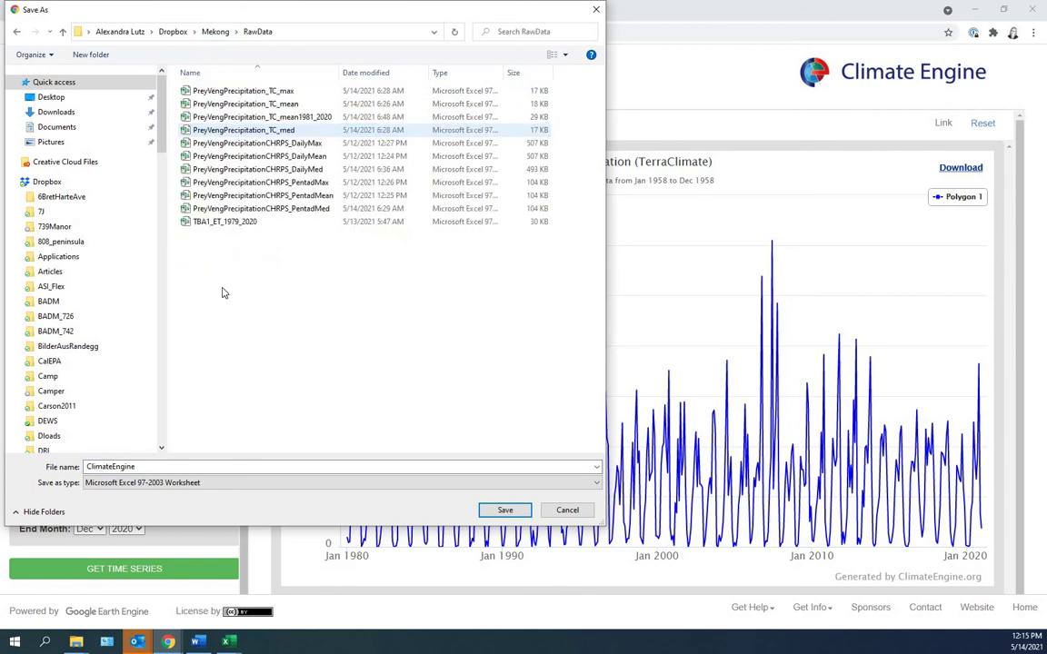
double_click(160, 467)
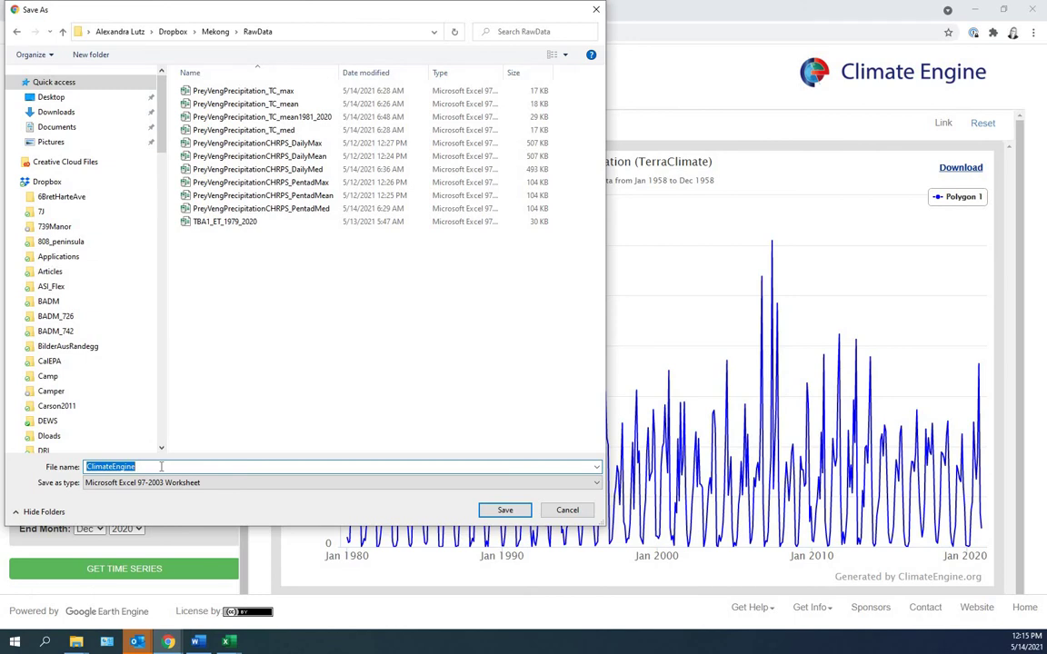